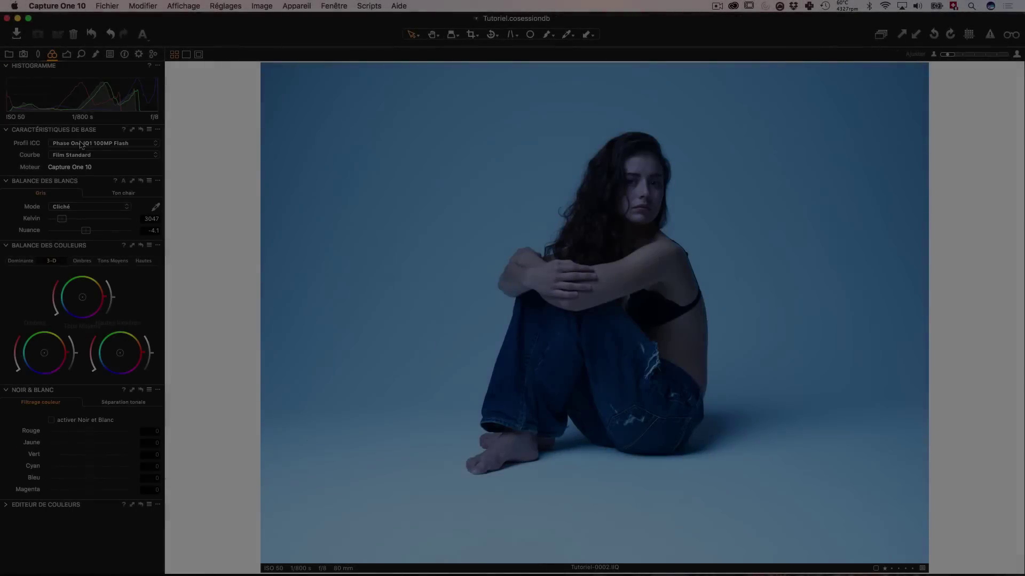
# - View the Tutoriel session's empty Capture folder in the Library tab
pyautogui.click(88, 166)
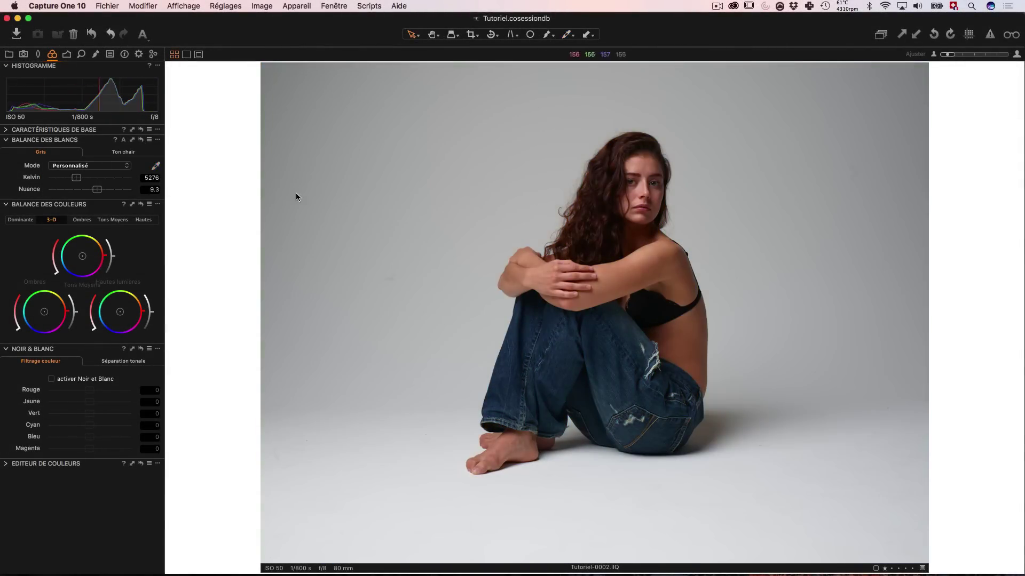
pyautogui.click(66, 53)
pyautogui.moveTo(90, 143); pyautogui.dragTo(95, 146)
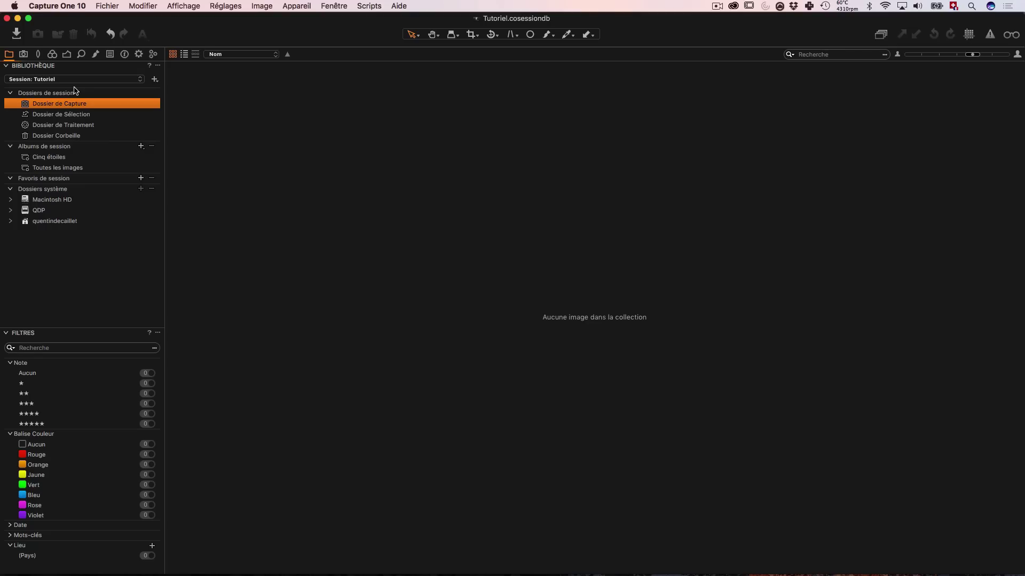
# - Open Tutoriel-0002.IIQ, the seated blue-backdrop portrait, from the Selection folder in the viewer
pyautogui.click(74, 115)
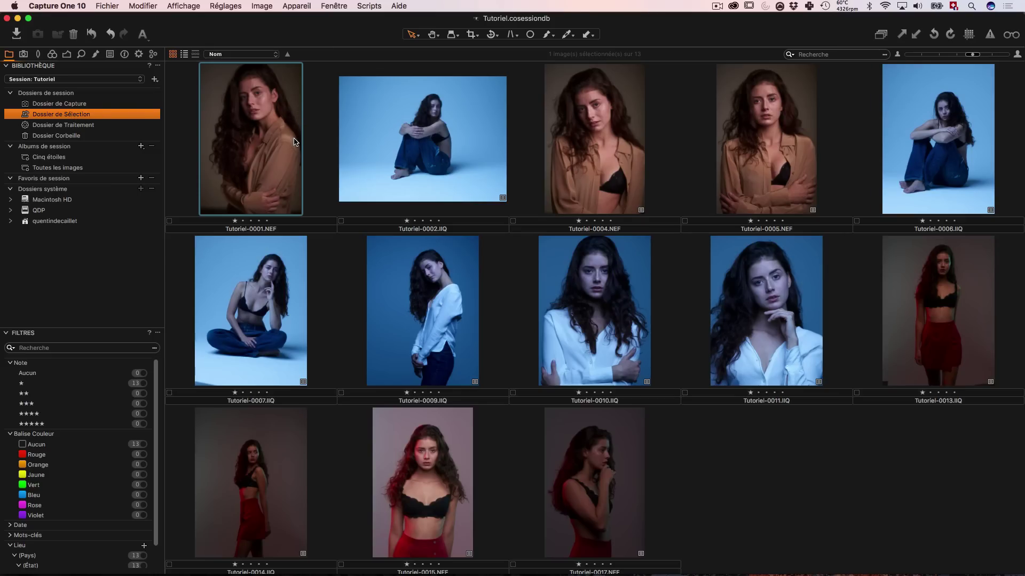
pyautogui.click(478, 149)
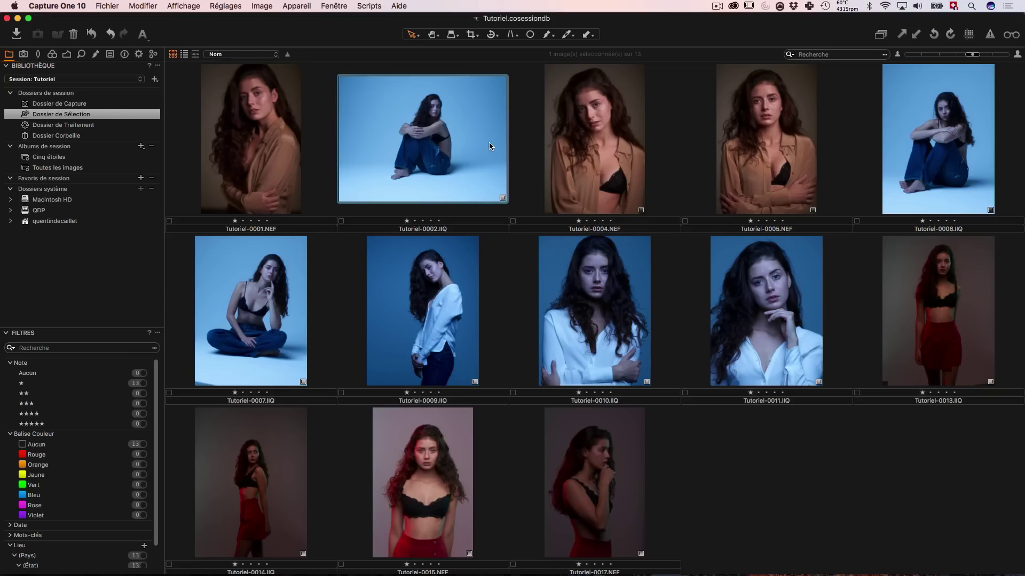
pyautogui.doubleClick(489, 143)
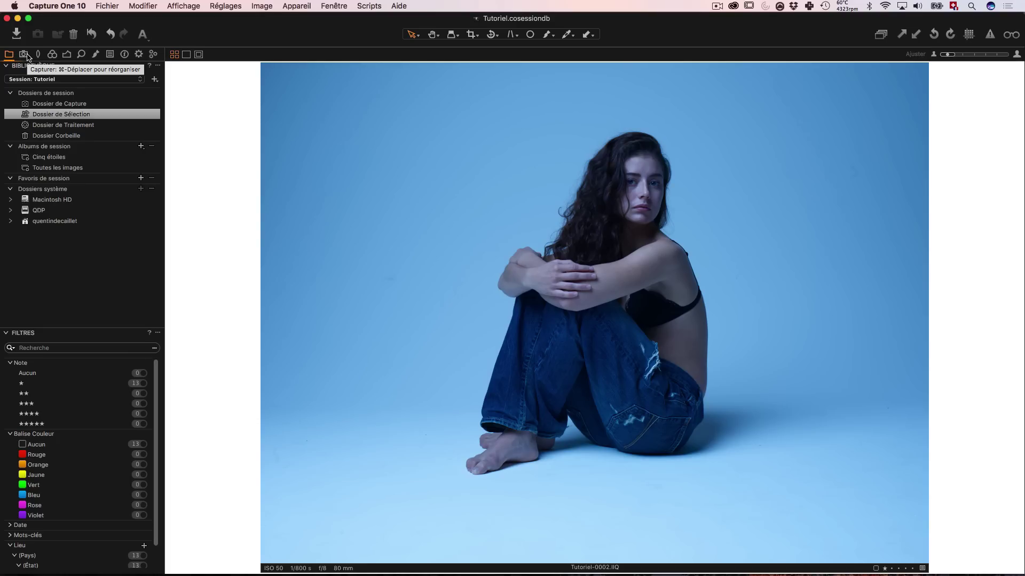
# - Show the Color tools, with white balance at 3047 K and tint -4.1
pyautogui.click(52, 54)
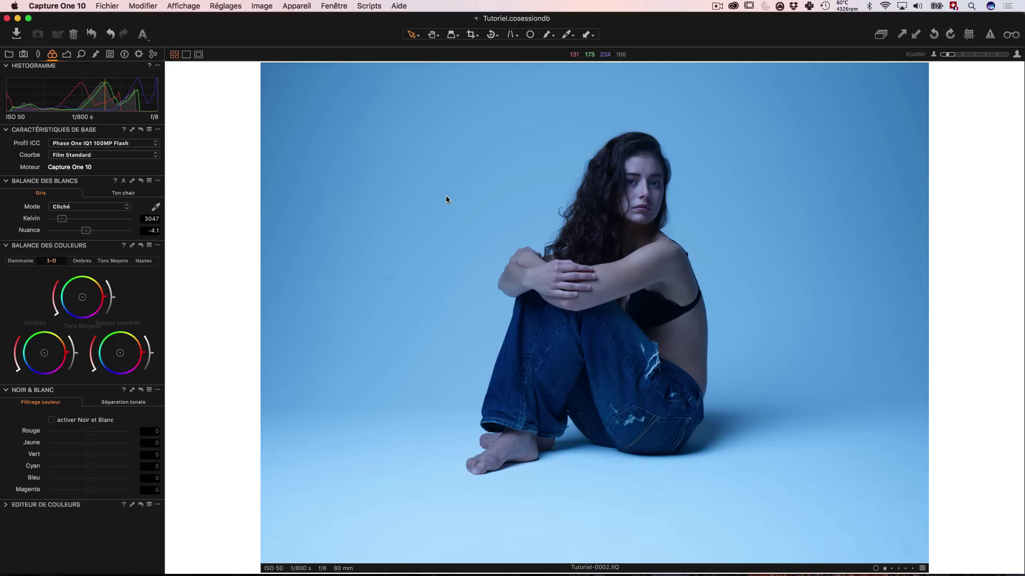
# - Collapse the Caractéristiques de base section so White Balance sits on top
pyautogui.click(7, 129)
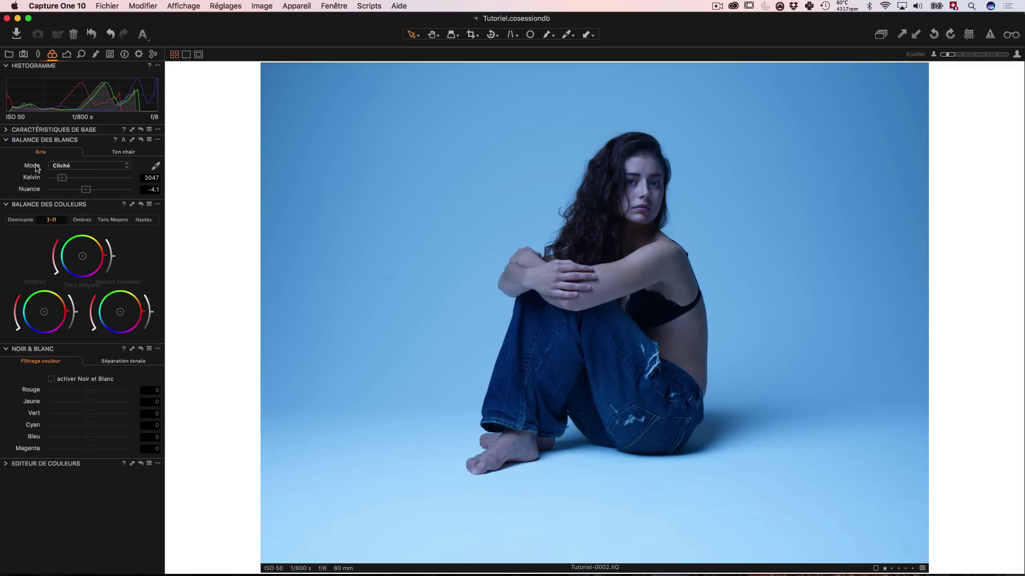
# - Set white balance mode to Flash (4700 K, tint 0.0) and arm the picker
pyautogui.click(68, 167)
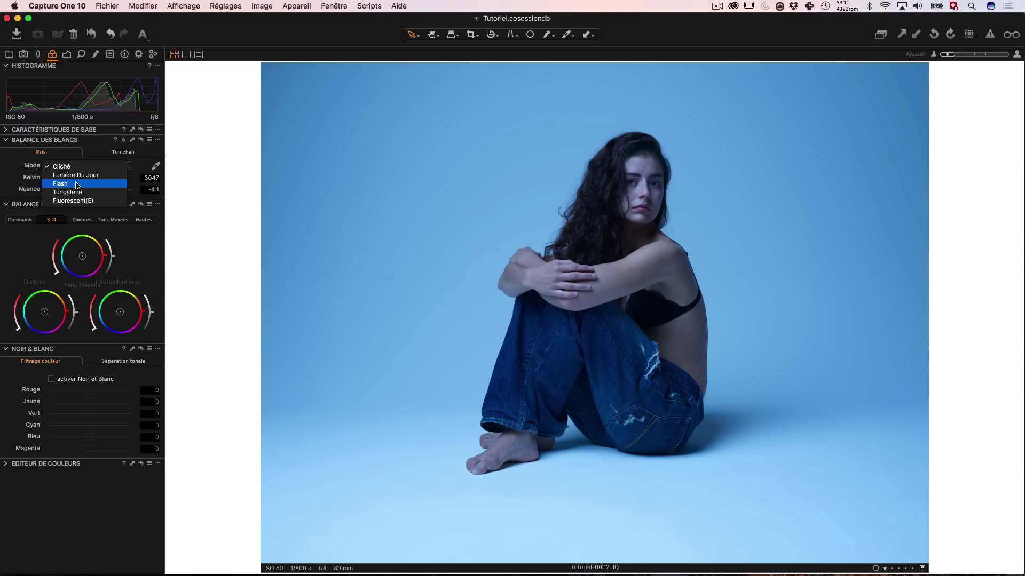
pyautogui.click(77, 184)
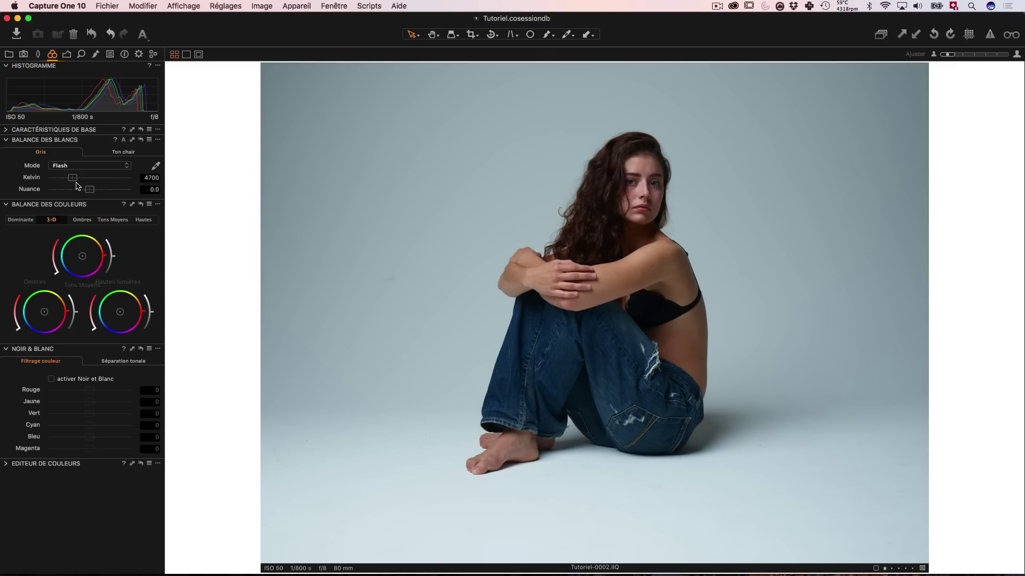
pyautogui.click(83, 167)
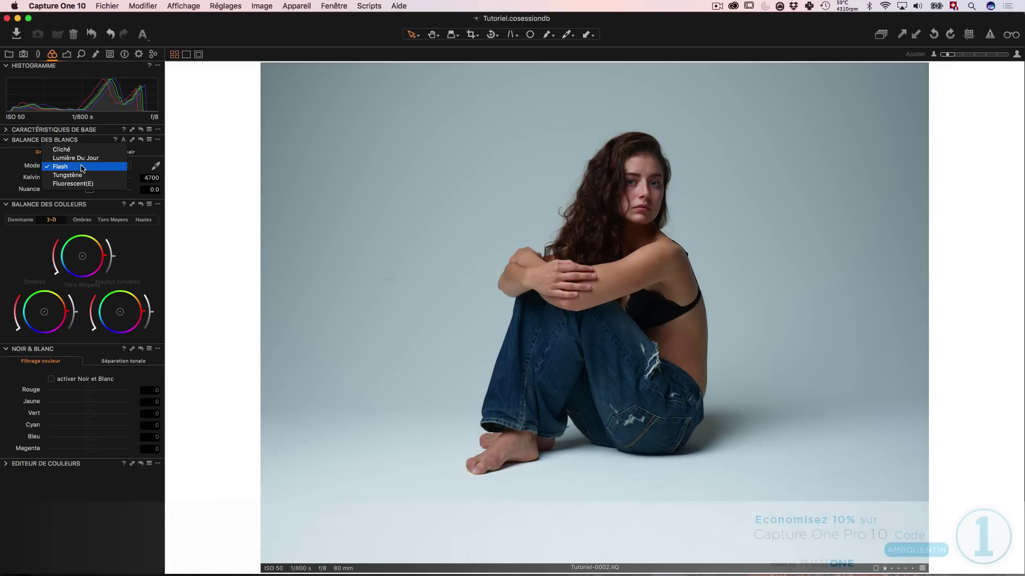
pyautogui.click(141, 171)
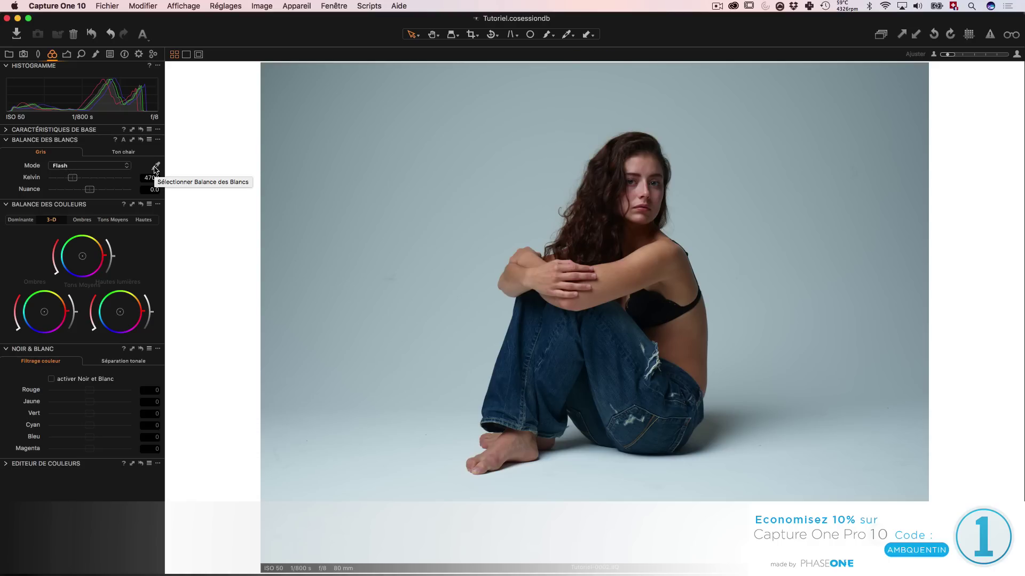
pyautogui.click(155, 167)
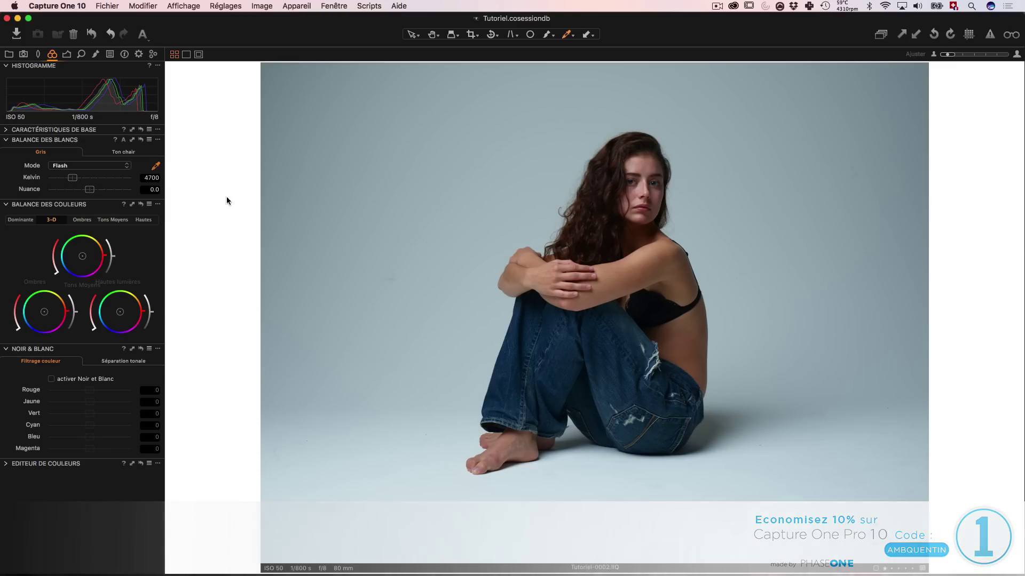
# - Sample the grey backdrop for a custom white balance of 5282 K, tint 9.1
pyautogui.click(488, 226)
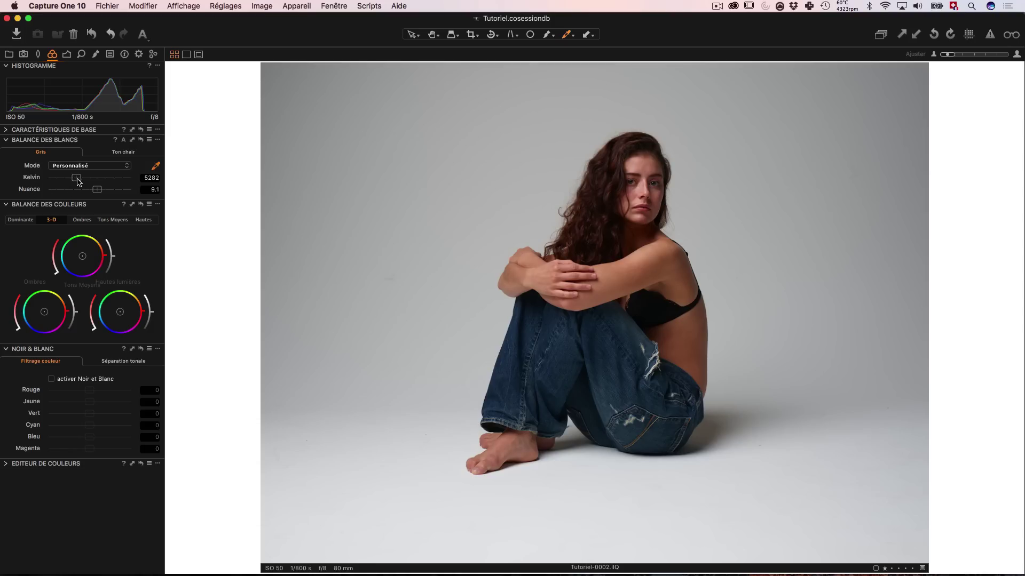
# - Push Kelvin and tint to extremes, then reset white balance to Cliché 3047 K, tint -4.1
pyautogui.moveTo(76, 177)
pyautogui.mouseDown()
pyautogui.moveTo(43, 179)
pyautogui.moveTo(138, 181)
pyautogui.mouseUp()
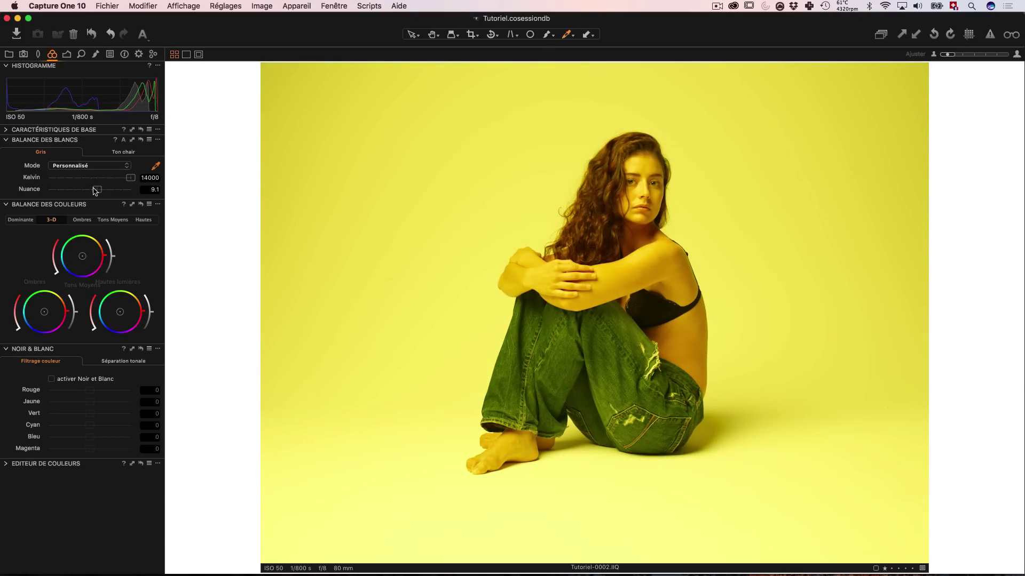
pyautogui.doubleClick(133, 181)
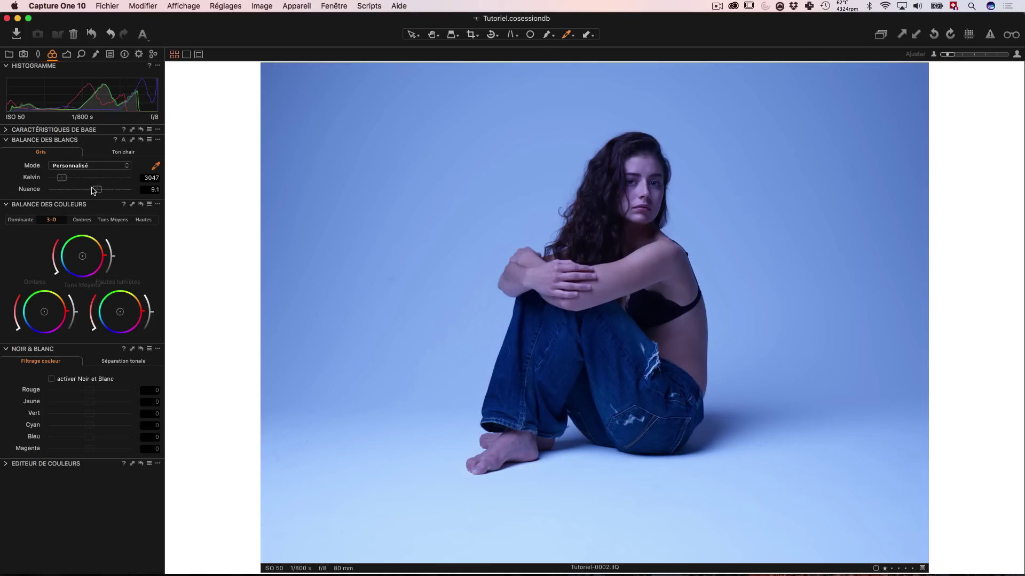
pyautogui.moveTo(97, 190); pyautogui.dragTo(145, 190)
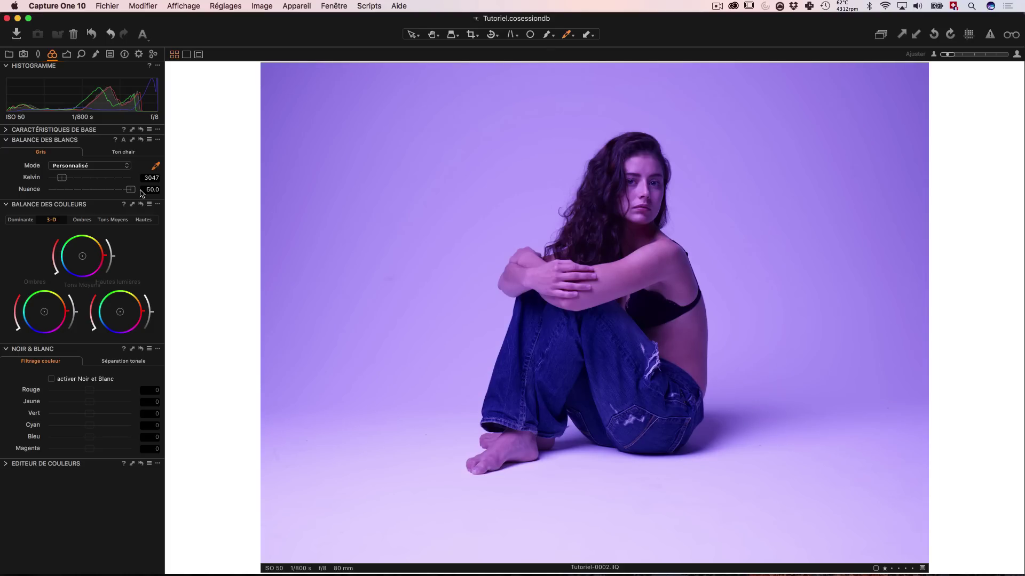
pyautogui.moveTo(130, 190); pyautogui.dragTo(47, 189)
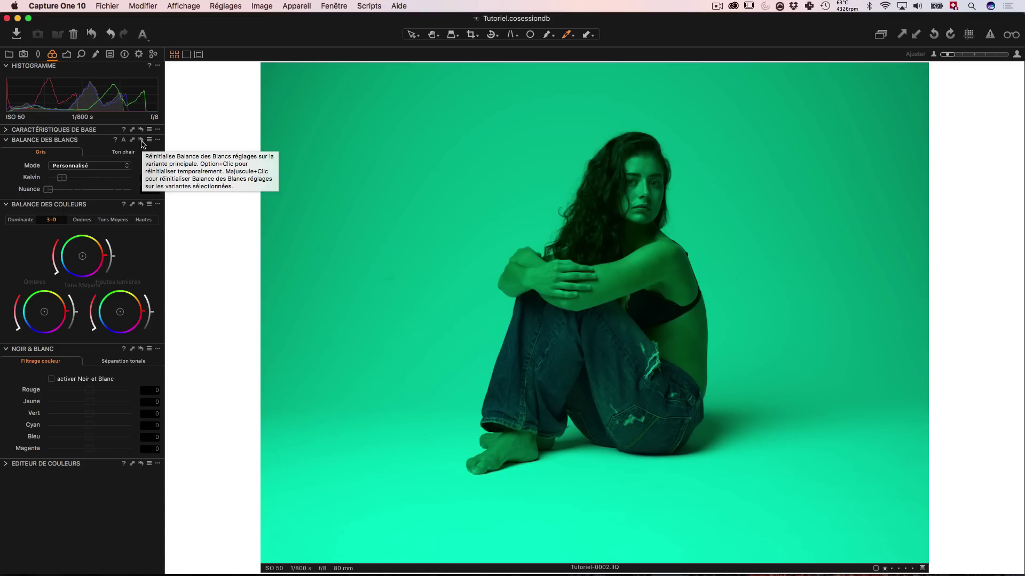
pyautogui.click(141, 141)
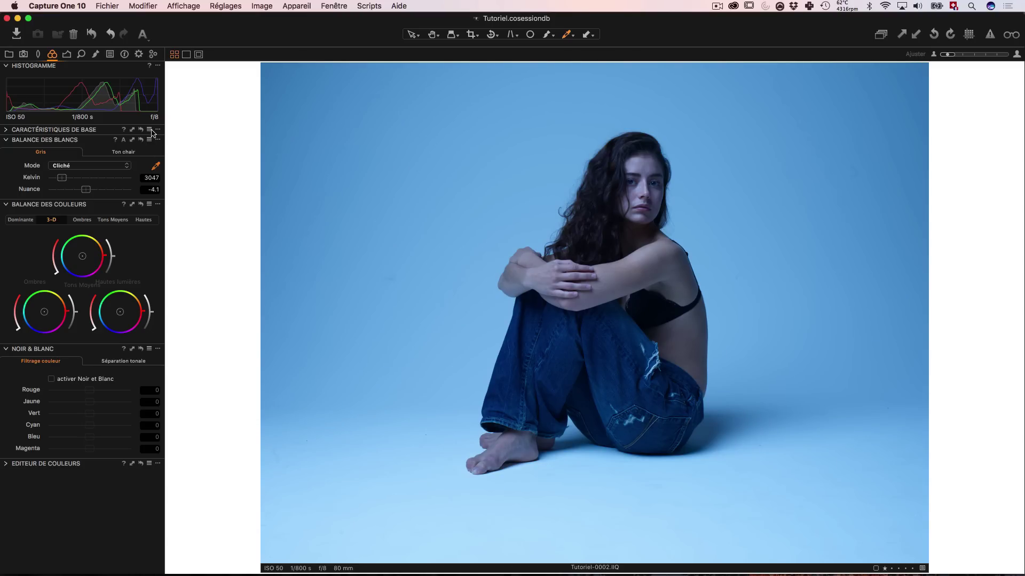
pyautogui.click(472, 235)
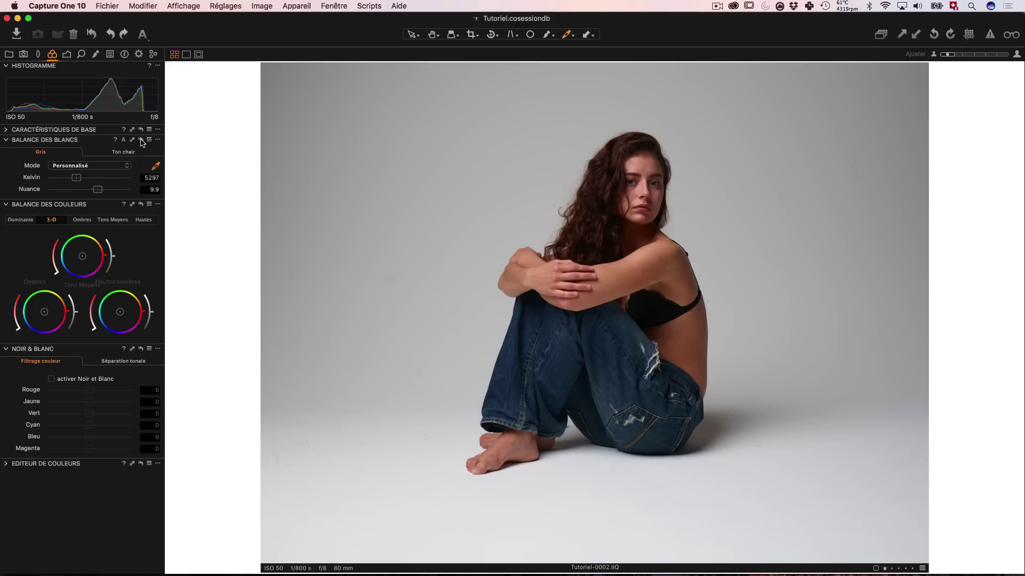
pyautogui.click(141, 141)
pyautogui.press('super+z')
pyautogui.click(142, 140)
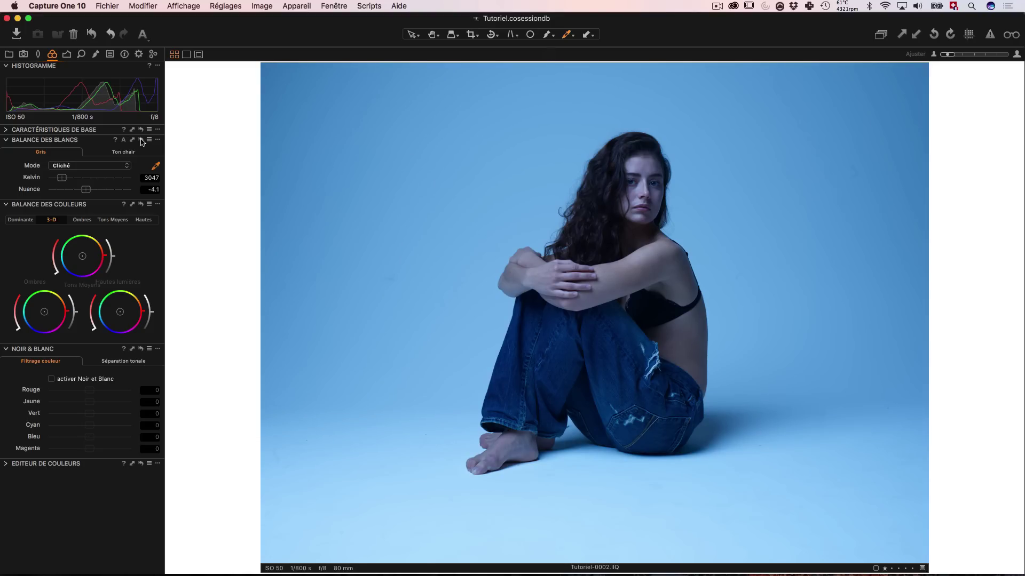
pyautogui.press('super+z')
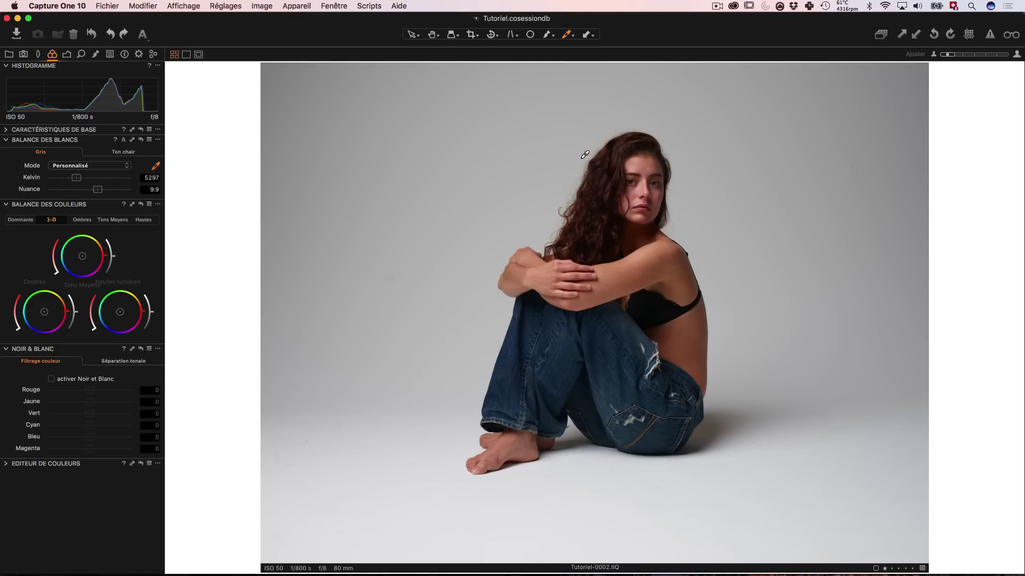
pyautogui.click(142, 141)
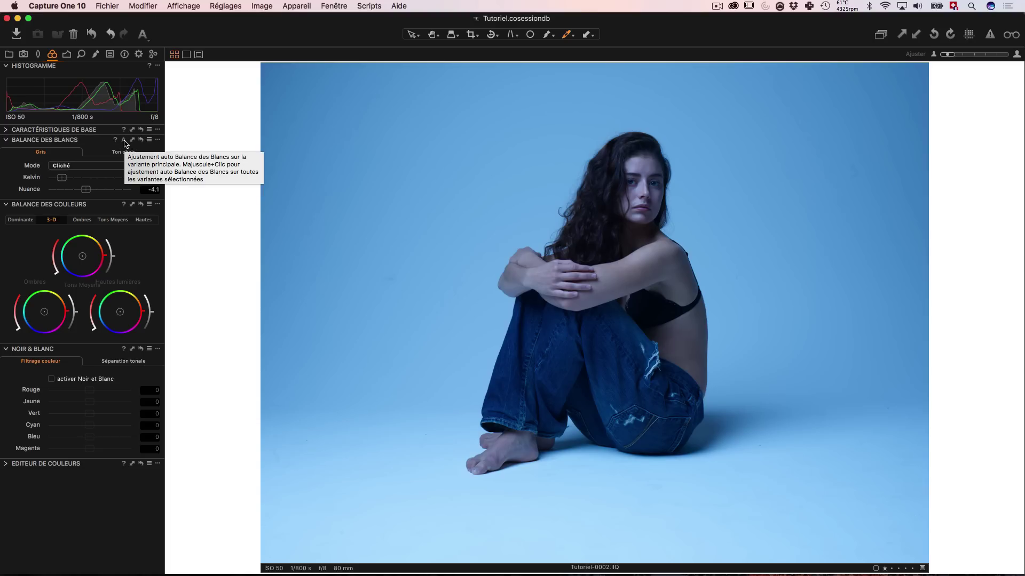
# - Try Auto and Lumière Du Jour, then sample the backdrop for 5276 K, tint 9.3
pyautogui.click(124, 140)
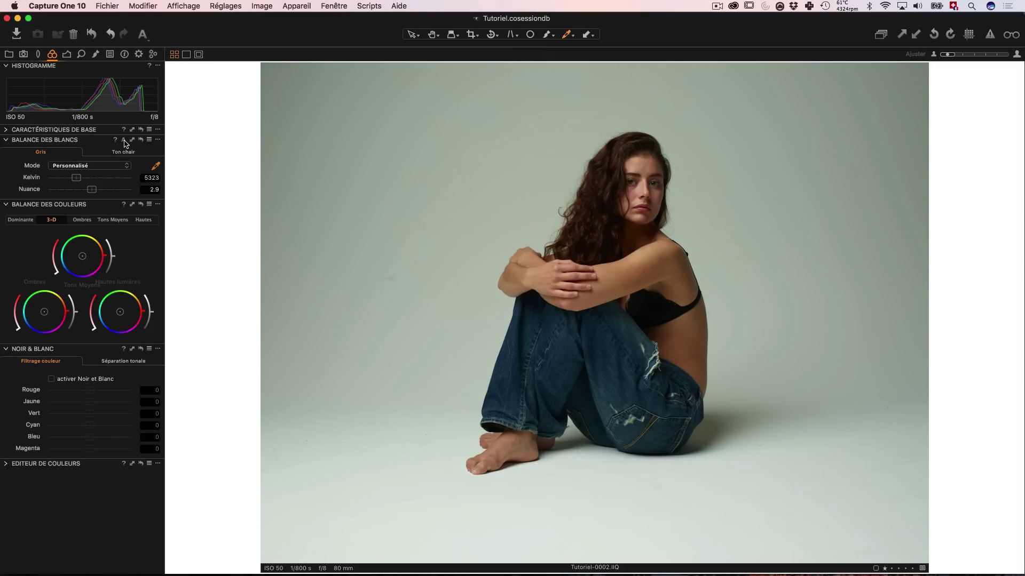
pyautogui.click(107, 169)
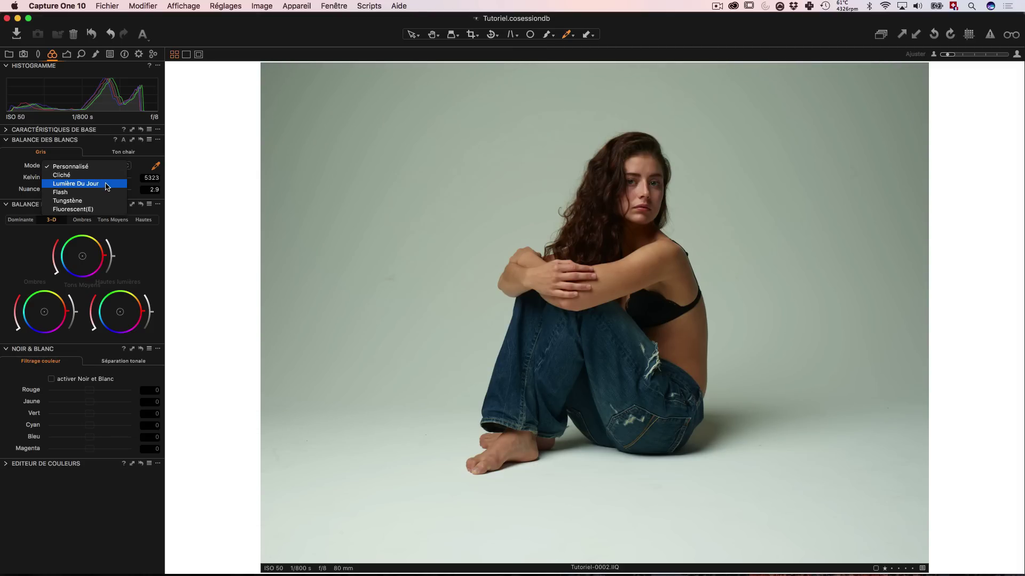
pyautogui.click(107, 183)
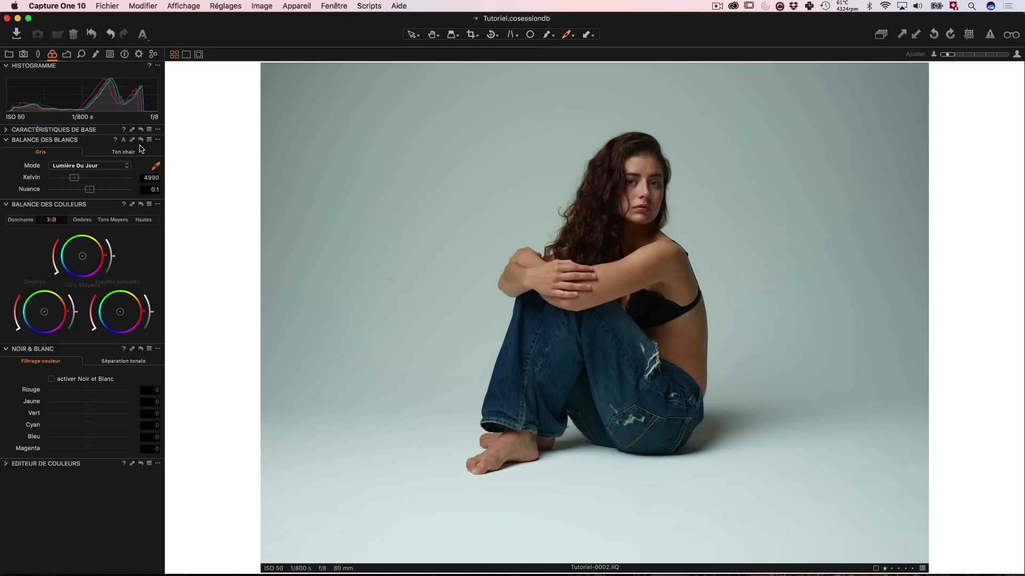
pyautogui.click(155, 166)
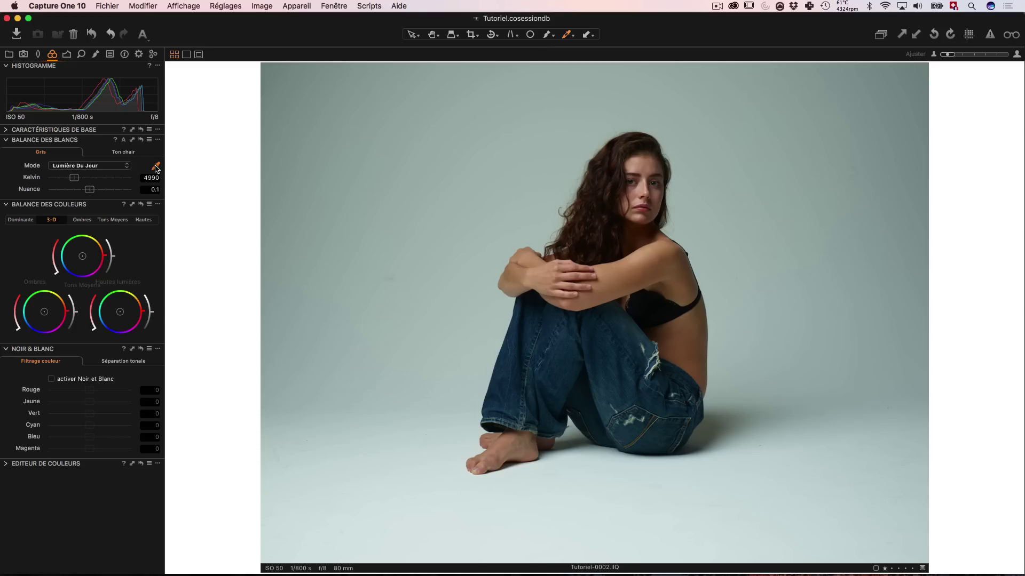
pyautogui.click(533, 210)
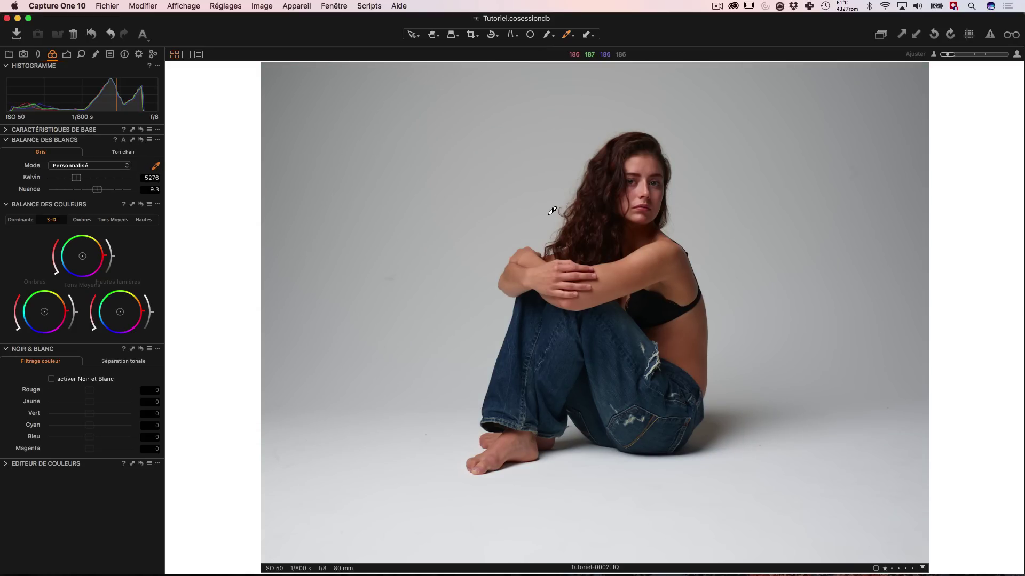
pyautogui.click(413, 37)
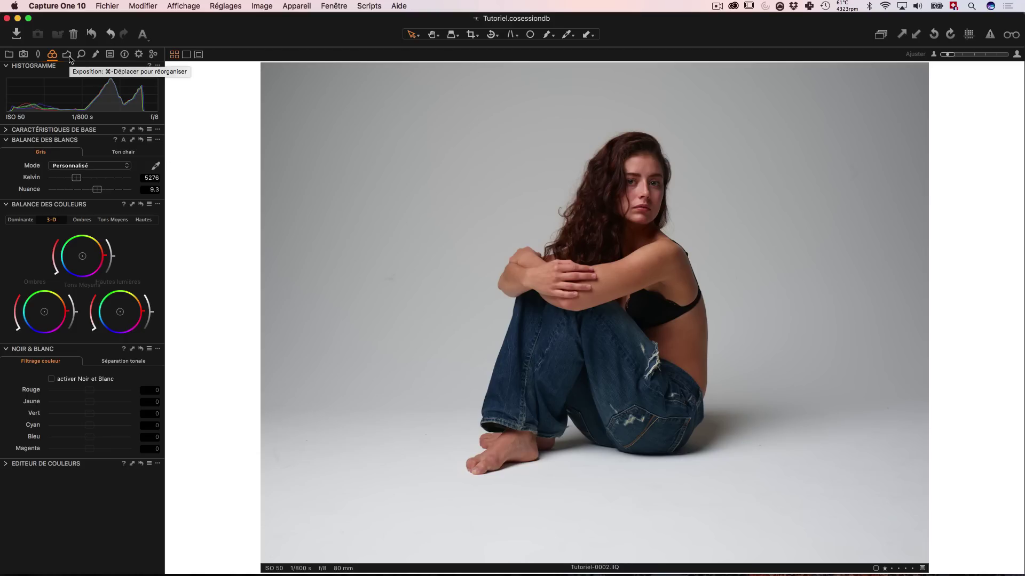
# - Show the exposure tools and test the Exposition slider both ways, resetting it to 0
pyautogui.click(68, 56)
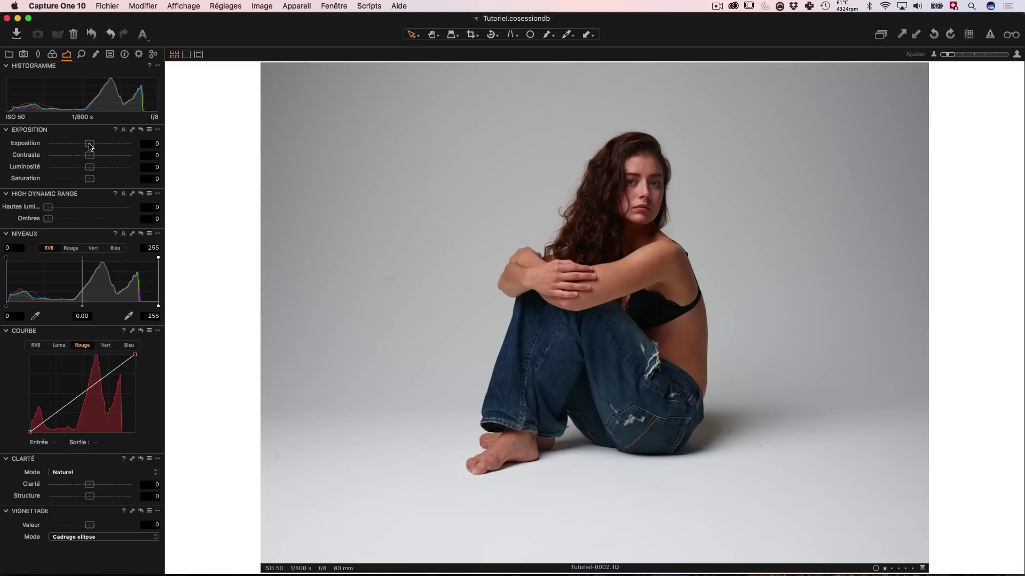
pyautogui.moveTo(90, 147); pyautogui.dragTo(123, 149)
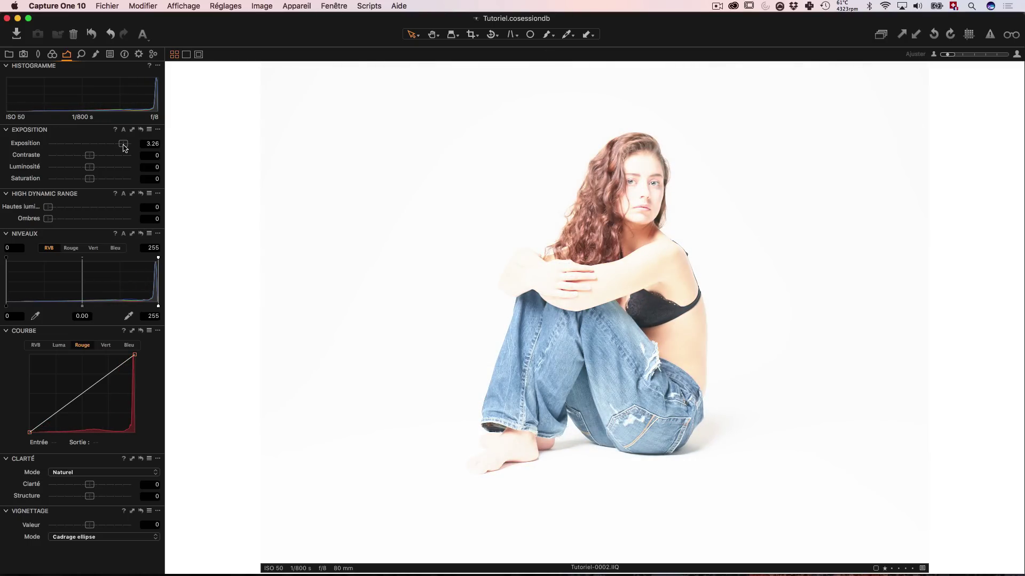
pyautogui.doubleClick(123, 147)
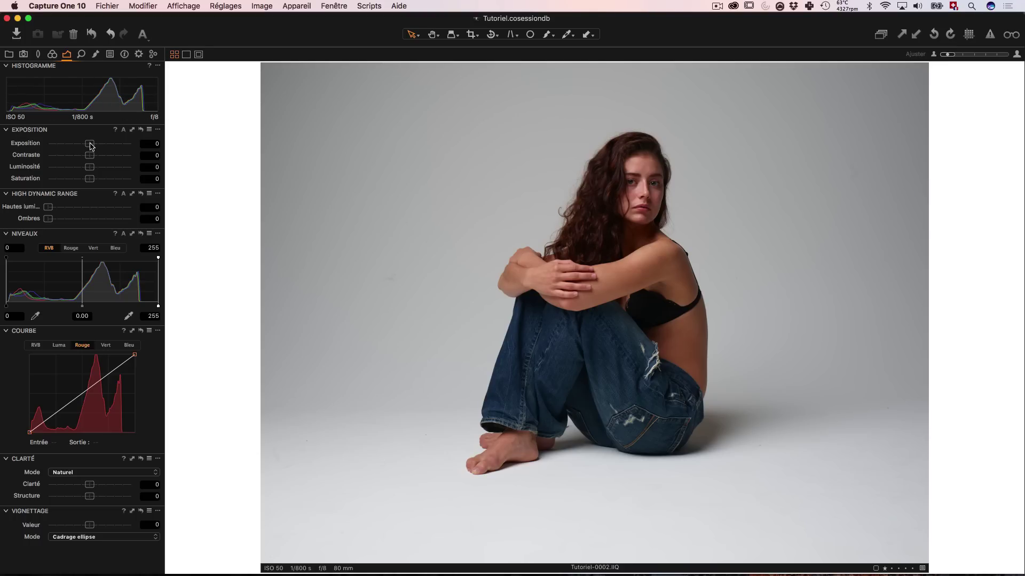
pyautogui.moveTo(90, 145); pyautogui.dragTo(62, 147)
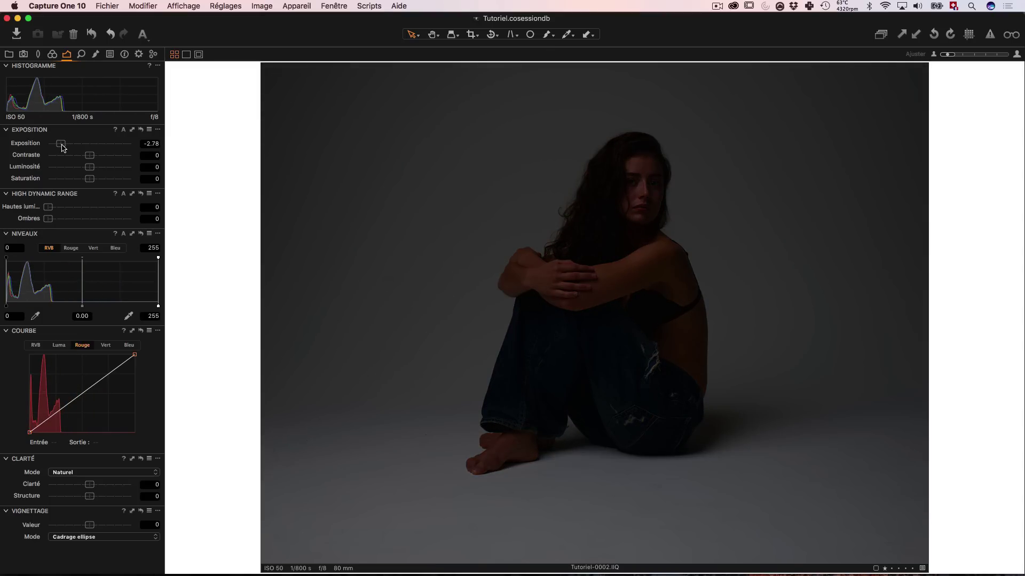
pyautogui.doubleClick(62, 146)
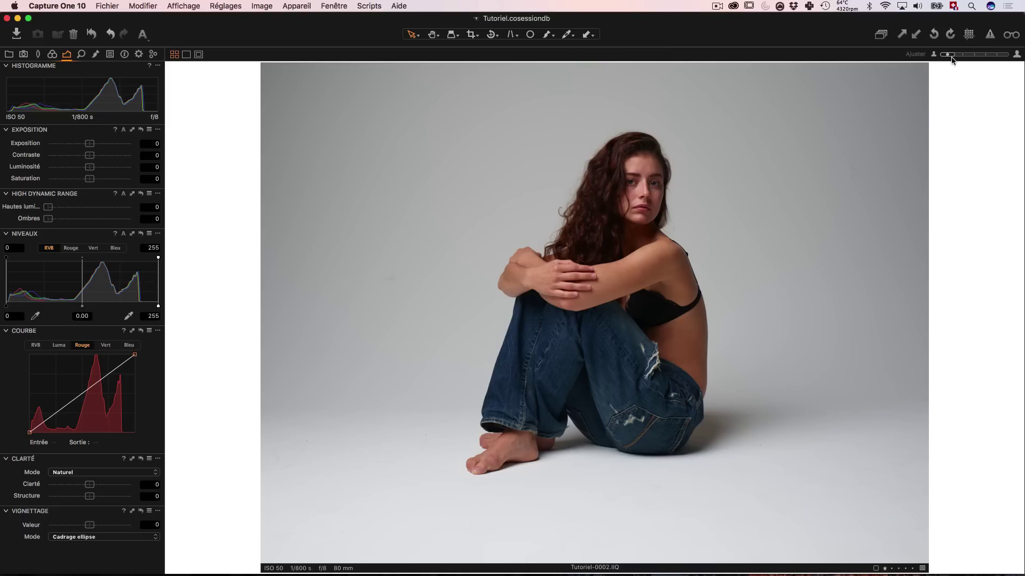
# - Raise exposure to about +0.57 with the overexposure warning on, then turn it off
pyautogui.click(990, 38)
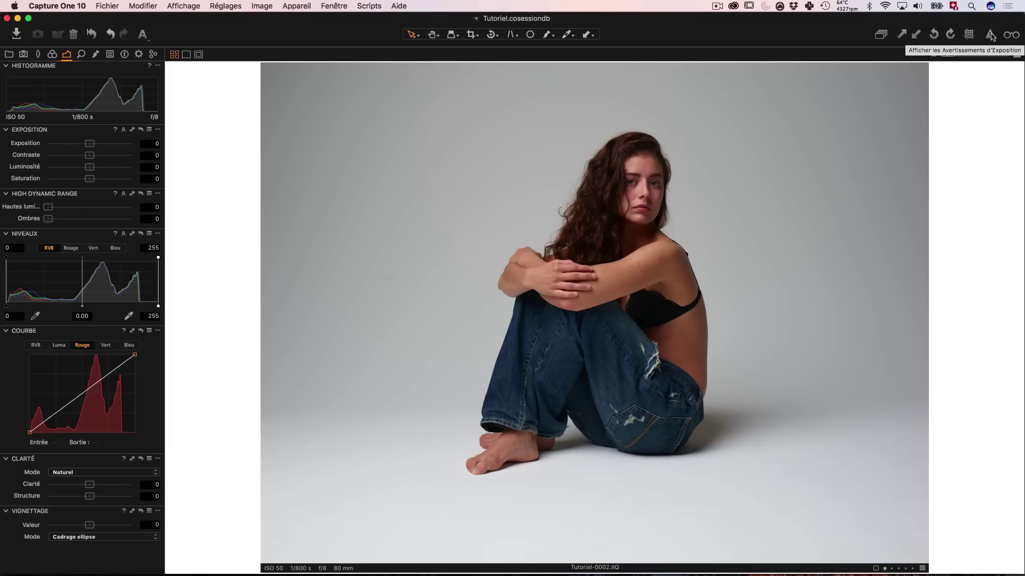
pyautogui.click(990, 36)
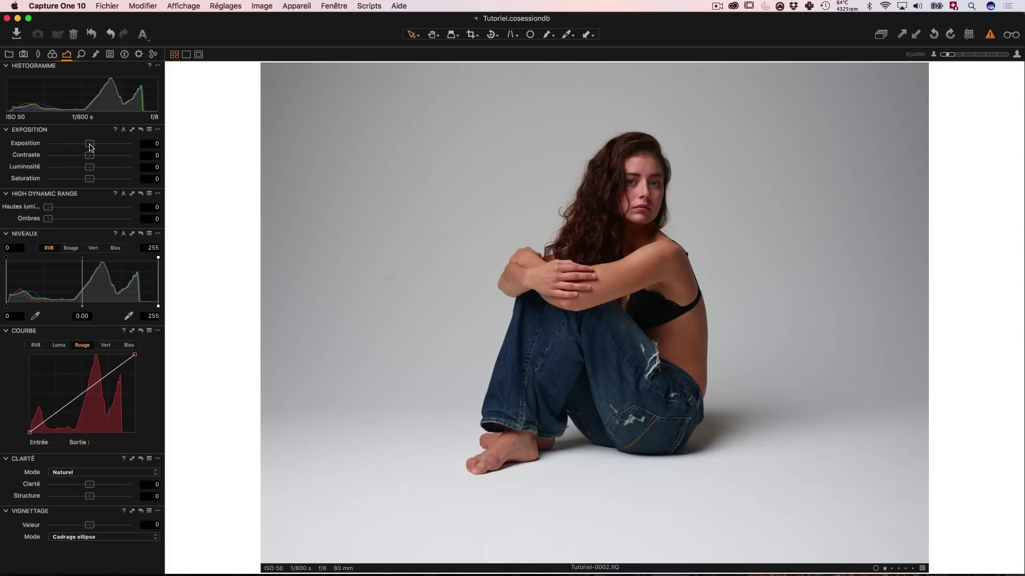
pyautogui.moveTo(90, 148); pyautogui.dragTo(209, 146)
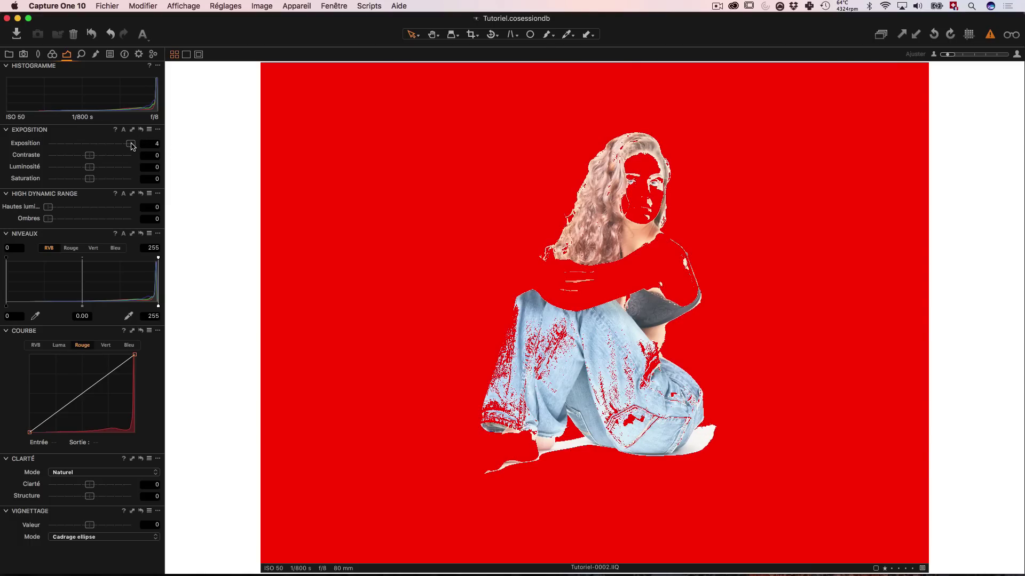
pyautogui.moveTo(132, 146); pyautogui.dragTo(99, 147)
pyautogui.moveTo(98, 148); pyautogui.dragTo(97, 147)
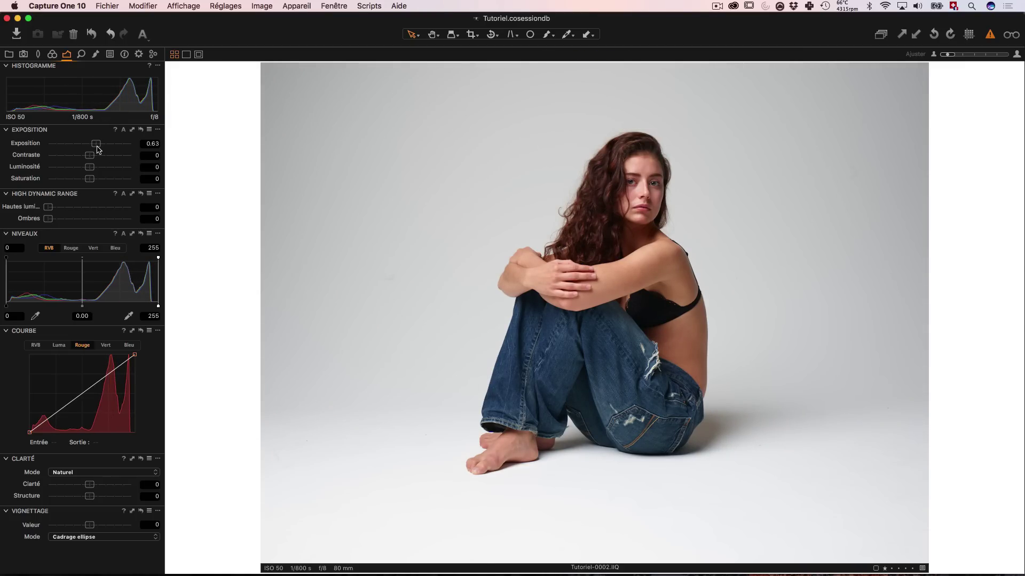
pyautogui.moveTo(98, 148); pyautogui.dragTo(97, 147)
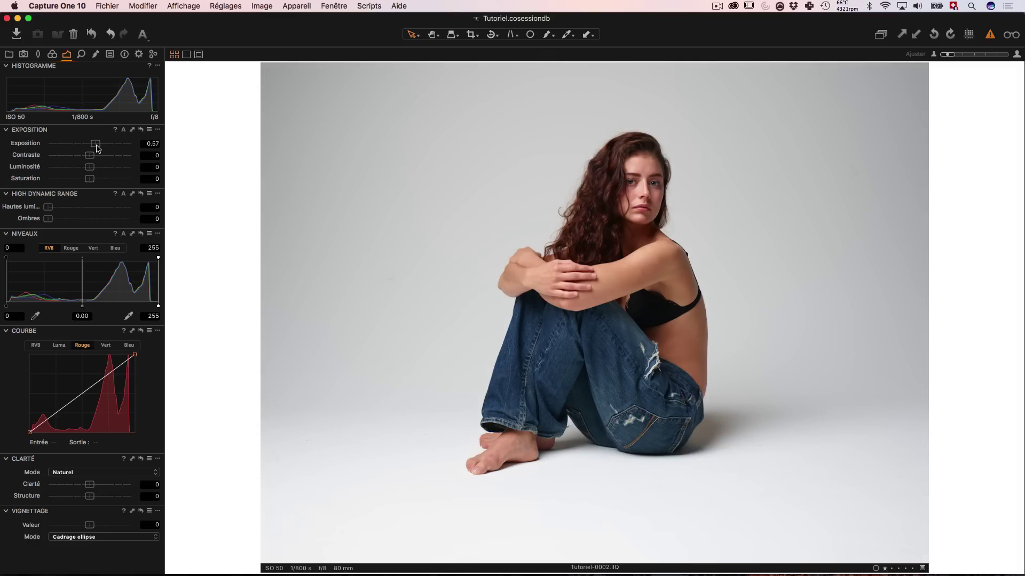
pyautogui.click(991, 36)
# - Try Contraste values between 17 and 50, then settle the contrast at 5
pyautogui.moveTo(89, 155); pyautogui.dragTo(148, 158)
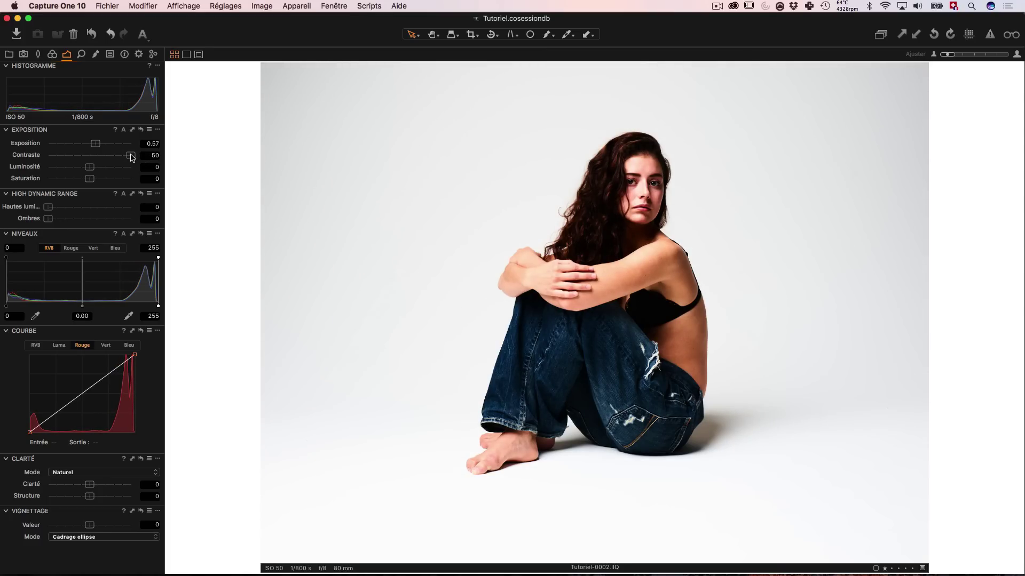
pyautogui.moveTo(131, 158); pyautogui.dragTo(105, 157)
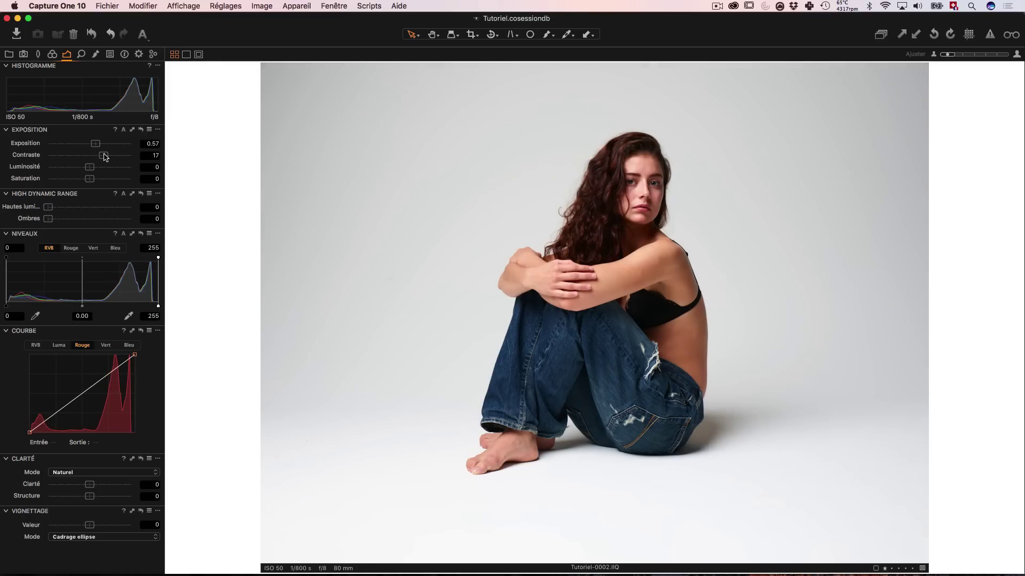
pyautogui.moveTo(105, 157); pyautogui.dragTo(143, 159)
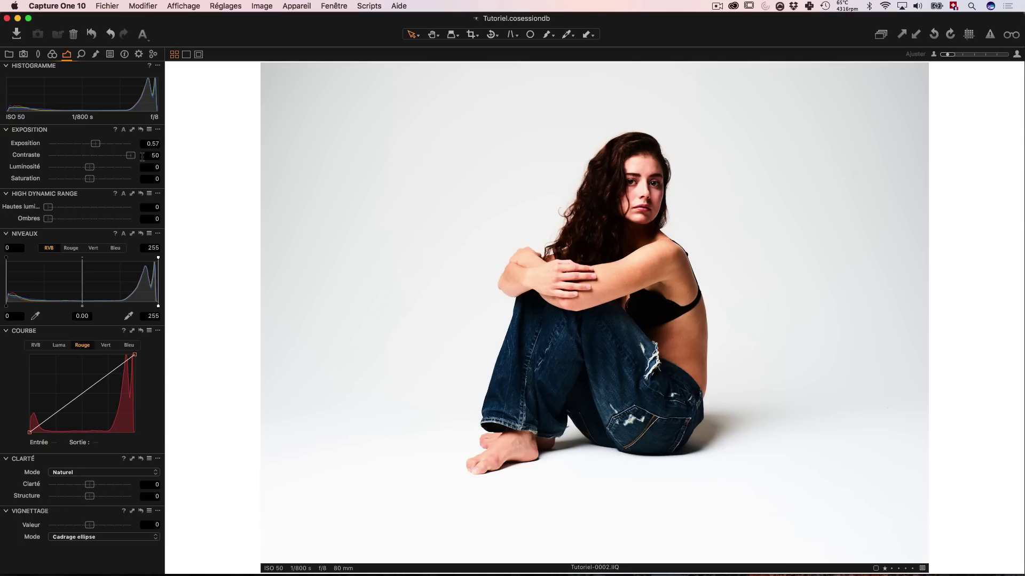
pyautogui.moveTo(131, 159); pyautogui.dragTo(92, 159)
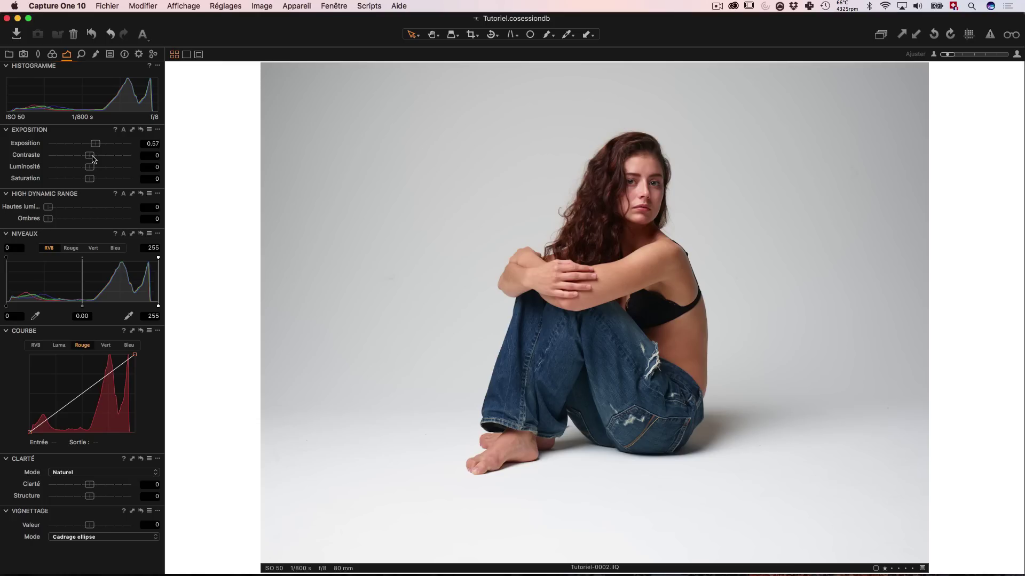
pyautogui.moveTo(93, 158); pyautogui.dragTo(97, 159)
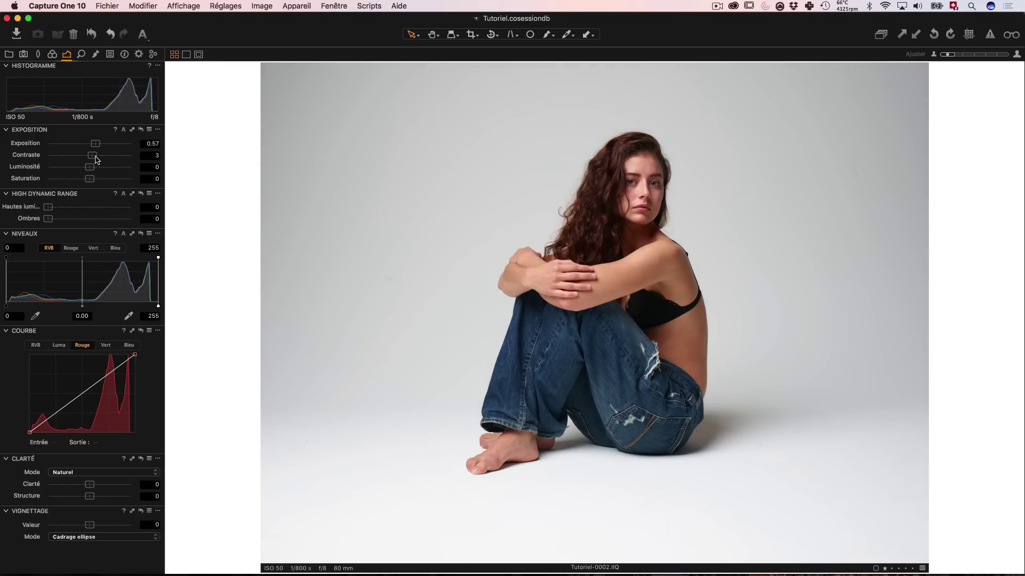
pyautogui.moveTo(96, 159); pyautogui.dragTo(97, 159)
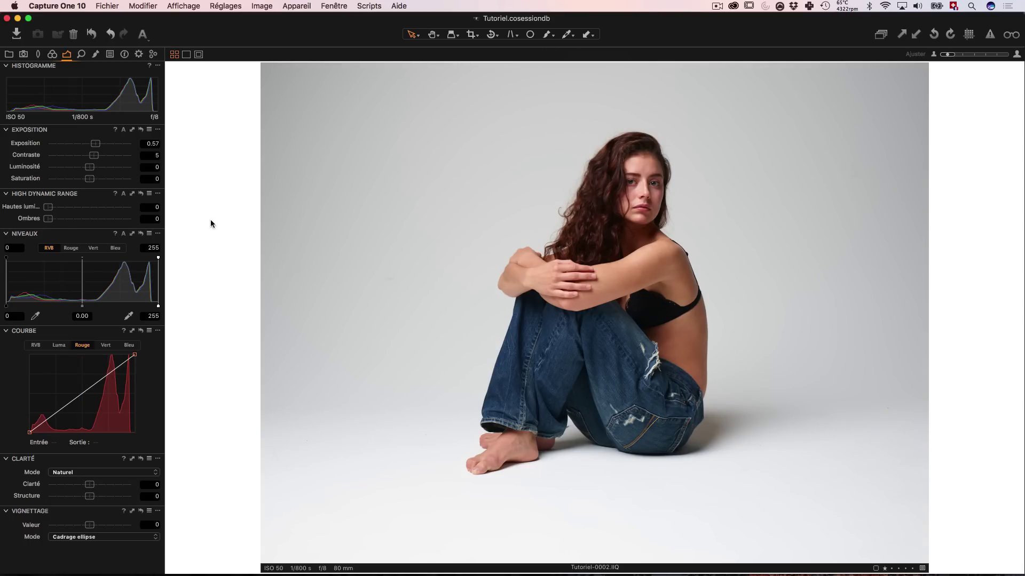
# - Preview Luminosité changes and maximum Exposition, resetting brightness to 0 after each test
pyautogui.moveTo(95, 169); pyautogui.dragTo(104, 172)
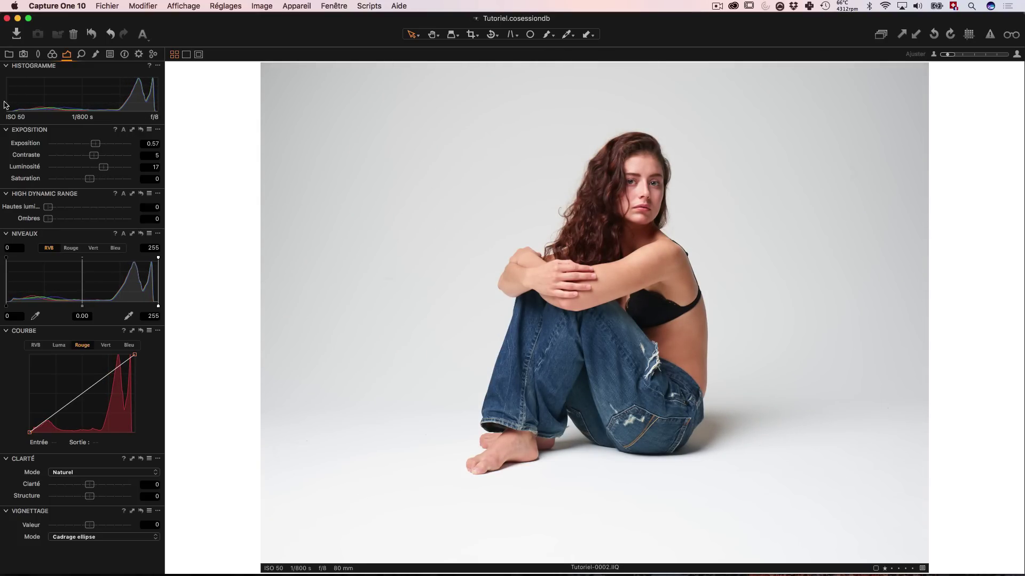
pyautogui.doubleClick(104, 167)
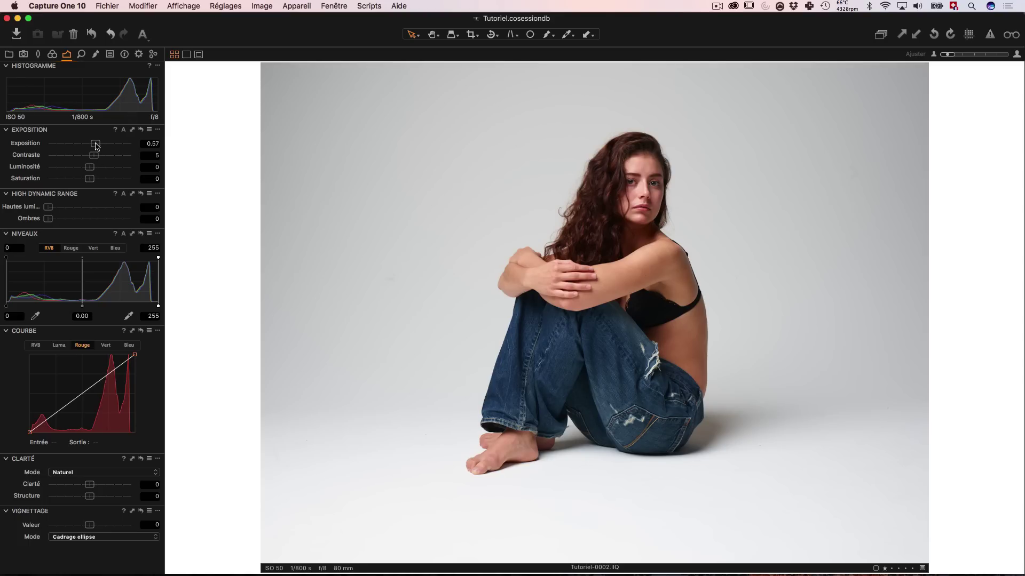
pyautogui.moveTo(96, 144); pyautogui.dragTo(131, 143)
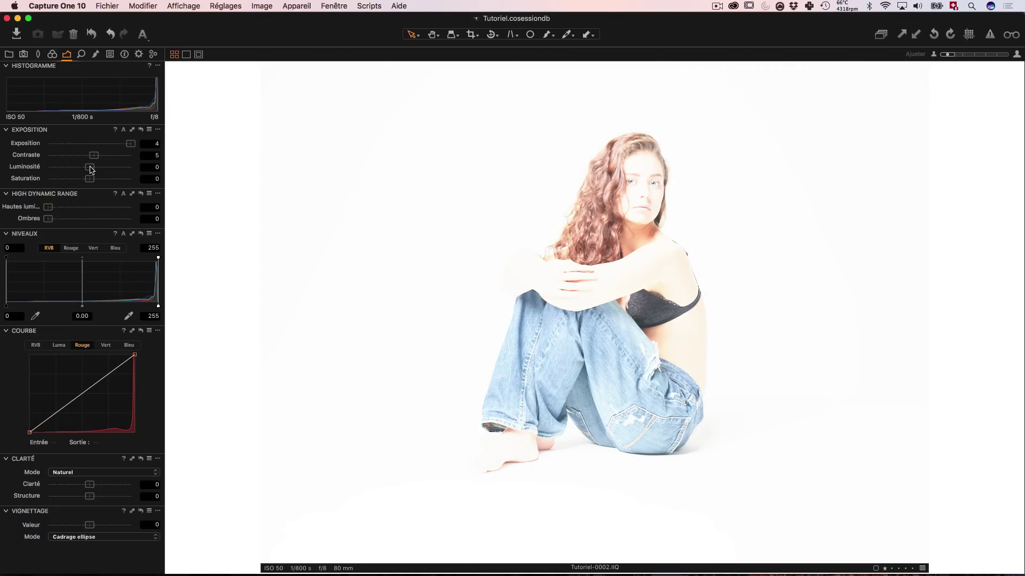
pyautogui.moveTo(91, 170); pyautogui.dragTo(45, 168)
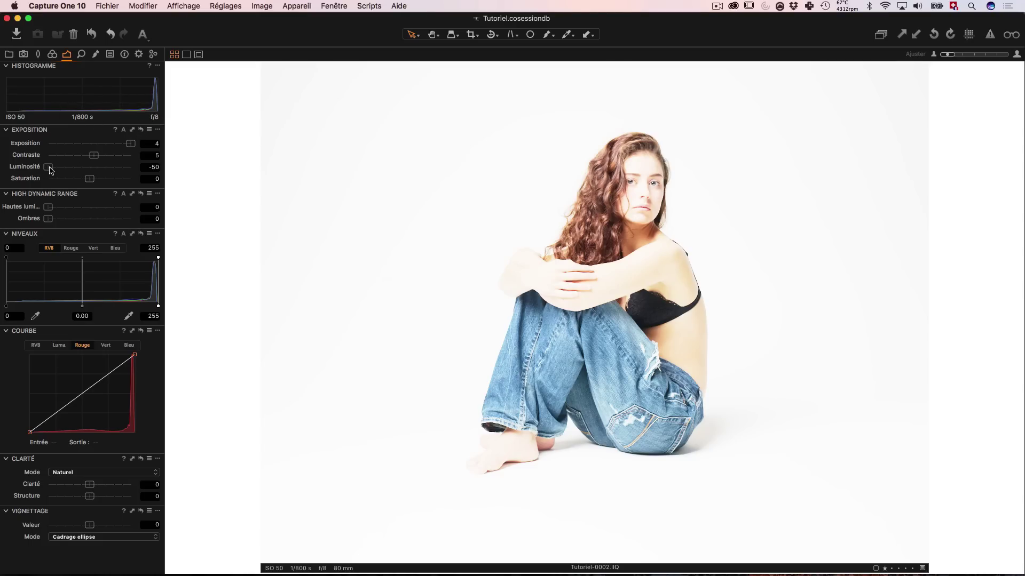
pyautogui.doubleClick(49, 167)
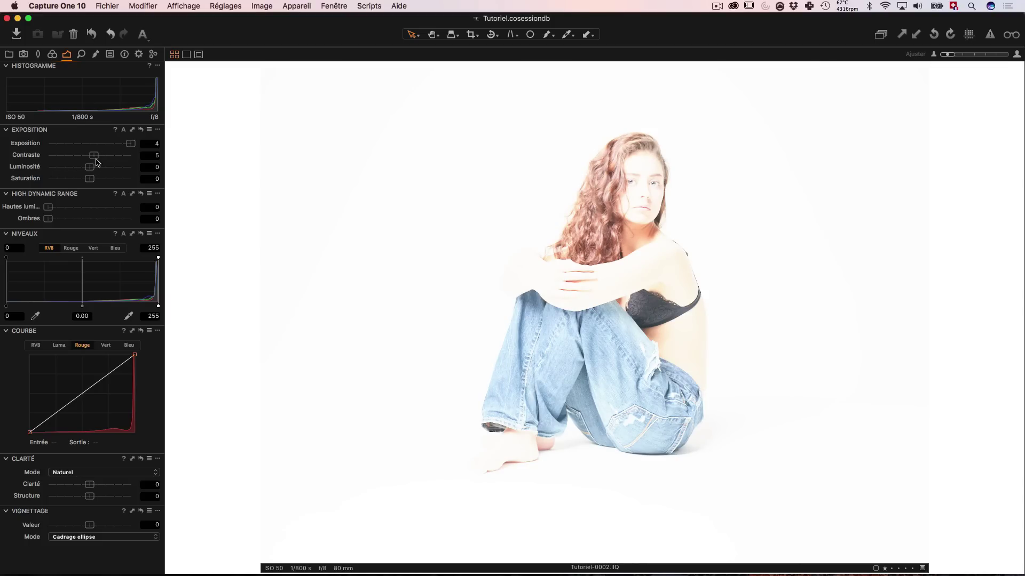
# - Bring exposure back to 0.56 and raise brightness to 6
pyautogui.moveTo(130, 143); pyautogui.dragTo(98, 150)
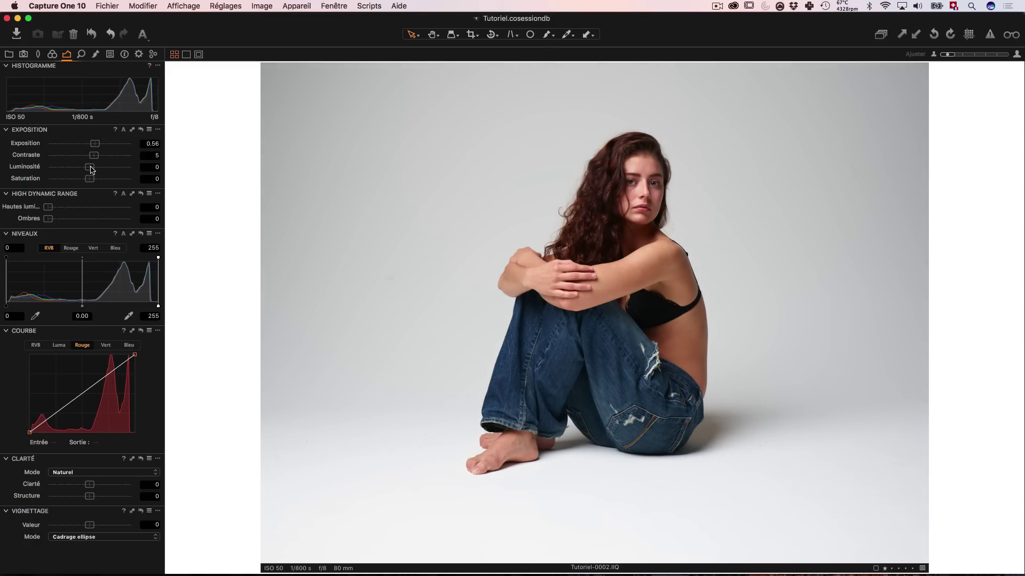
pyautogui.moveTo(91, 170); pyautogui.dragTo(92, 169)
pyautogui.moveTo(94, 171); pyautogui.dragTo(96, 171)
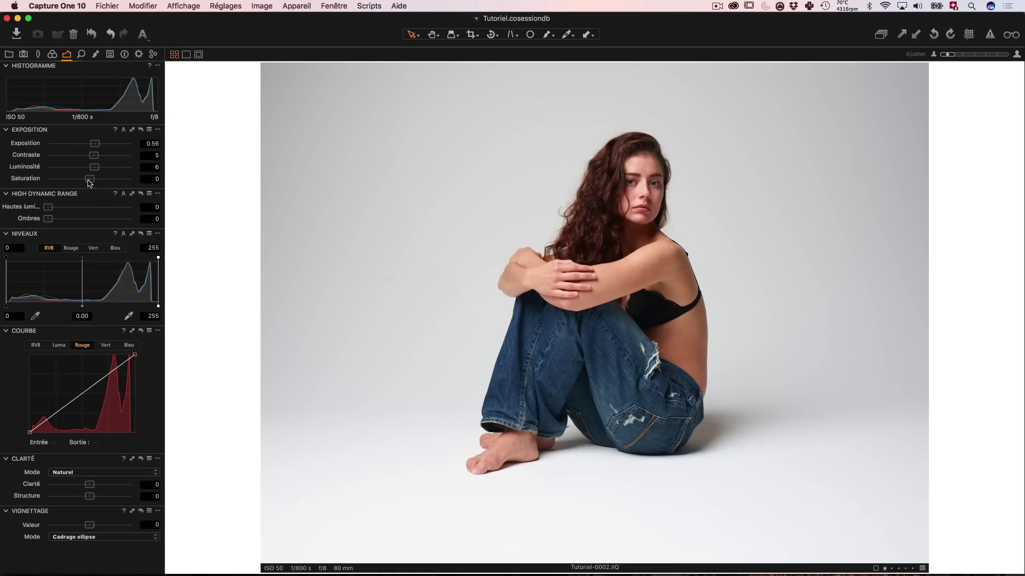
# - Settle saturation at -8 and set Hautes lumières highlight recovery to 50
pyautogui.moveTo(90, 182)
pyautogui.mouseDown()
pyautogui.moveTo(150, 184)
pyautogui.moveTo(42, 183)
pyautogui.mouseUp()
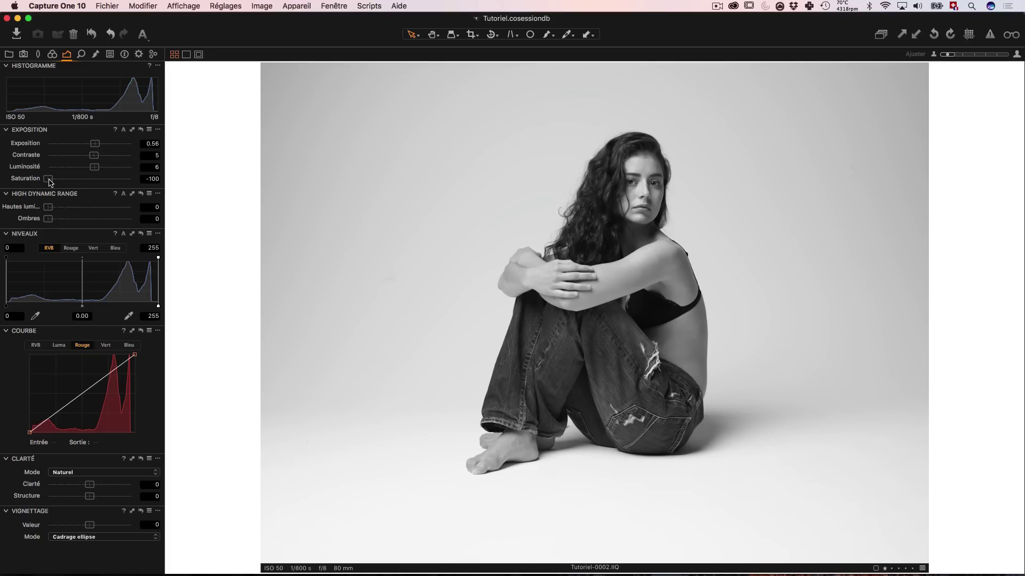
pyautogui.moveTo(49, 179); pyautogui.dragTo(86, 180)
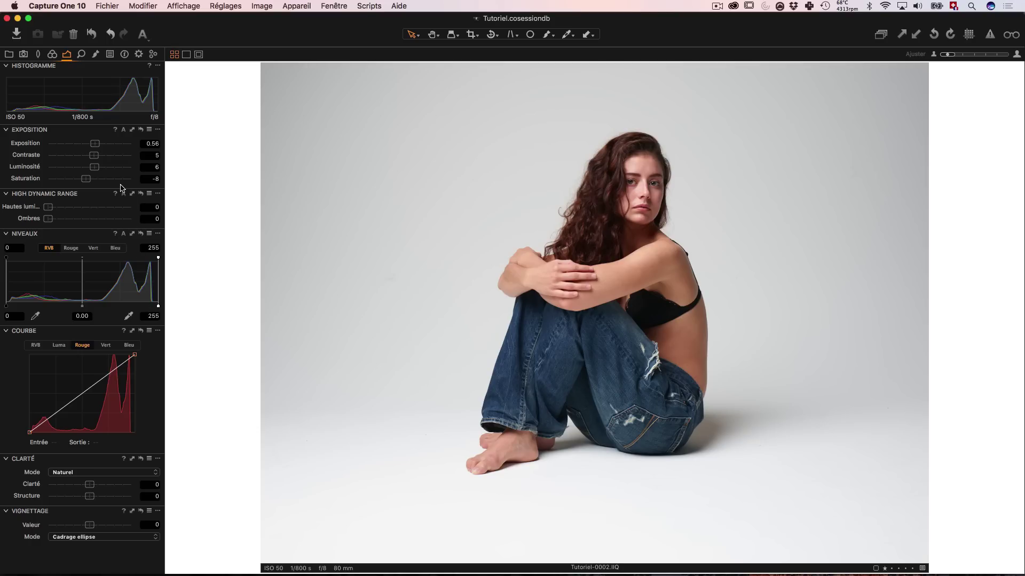
pyautogui.moveTo(47, 207); pyautogui.dragTo(90, 208)
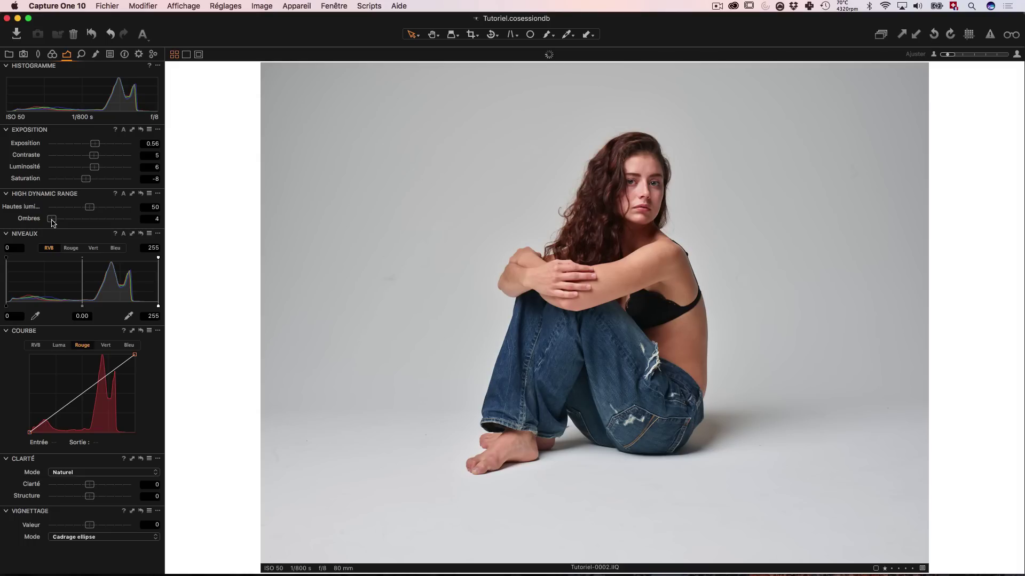
# - Push Ombres and Hautes lumières recovery up to 100 to compare
pyautogui.moveTo(49, 220)
pyautogui.mouseDown()
pyautogui.moveTo(94, 219)
pyautogui.moveTo(44, 220)
pyautogui.mouseUp()
pyautogui.moveTo(48, 219); pyautogui.dragTo(197, 219)
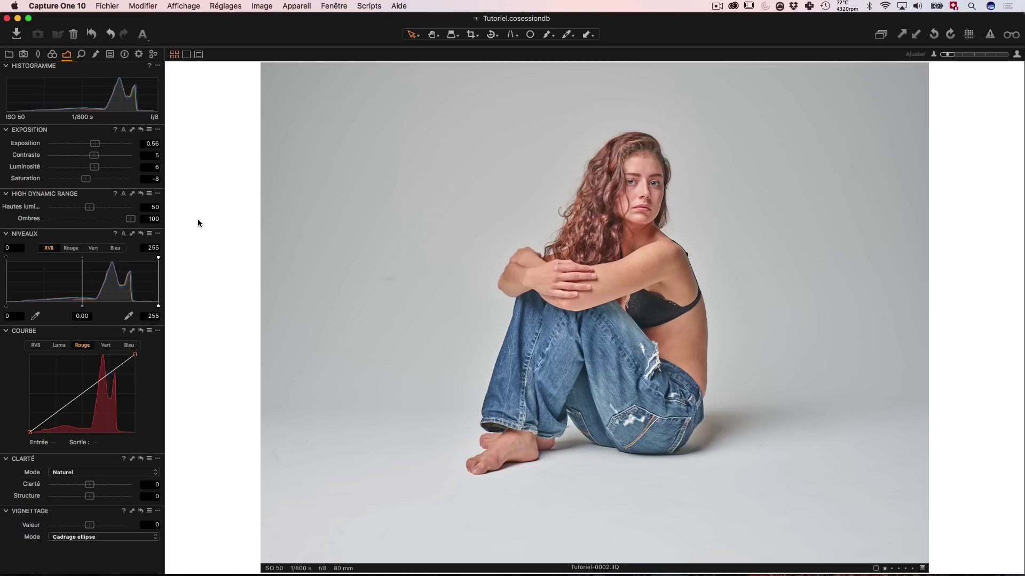
pyautogui.moveTo(90, 206); pyautogui.dragTo(217, 216)
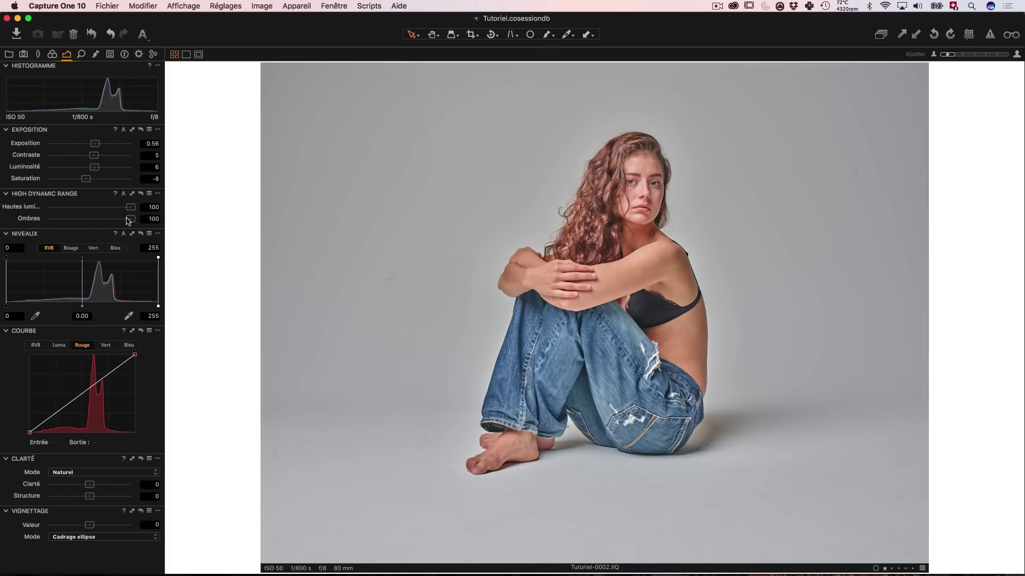
# - Reset shadows to 0 and ease highlight recovery to about 29
pyautogui.click(56, 218)
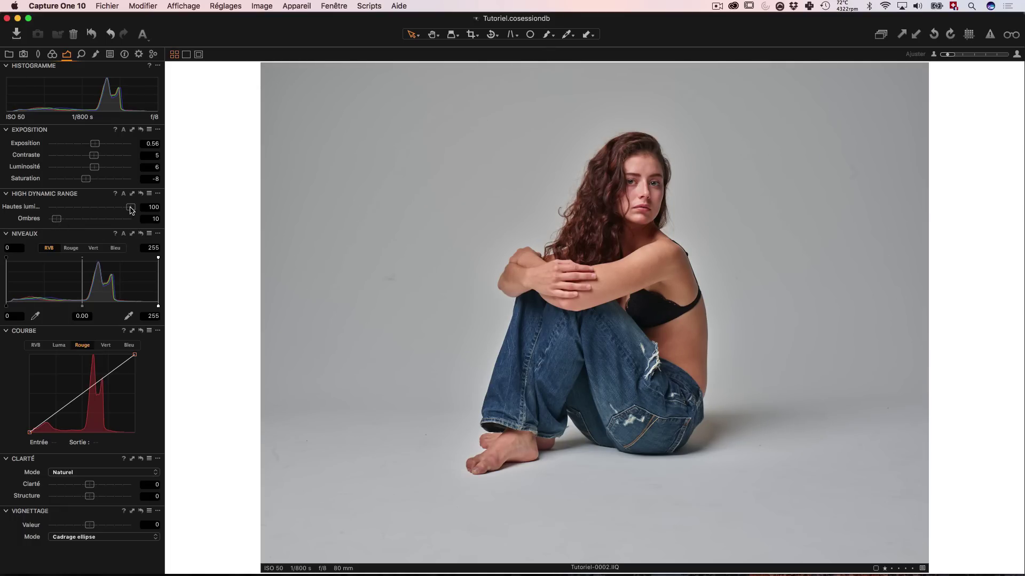
pyautogui.moveTo(56, 219); pyautogui.dragTo(47, 218)
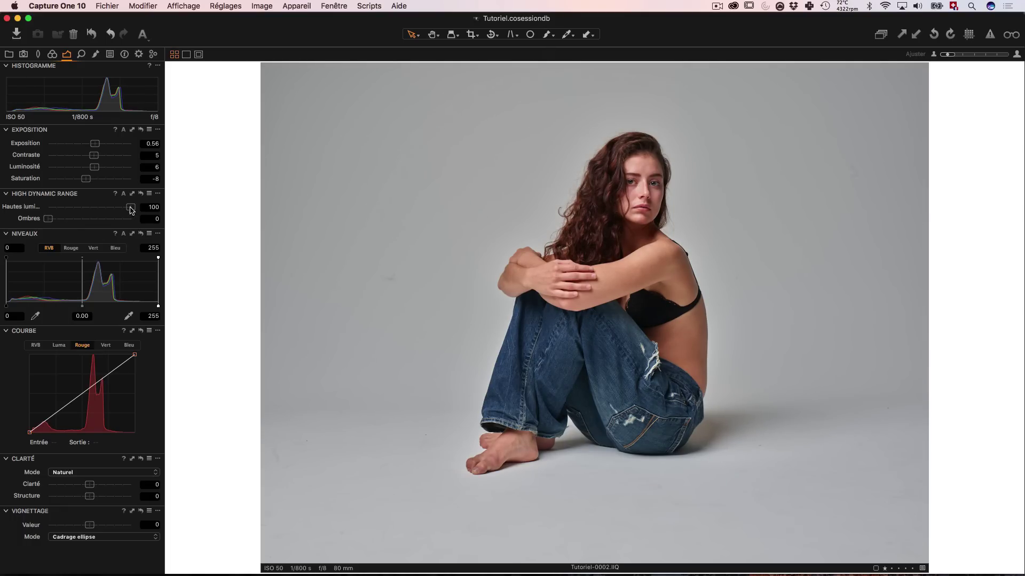
pyautogui.click(130, 208)
pyautogui.moveTo(126, 210)
pyautogui.mouseDown()
pyautogui.moveTo(70, 208)
pyautogui.moveTo(80, 209)
pyautogui.mouseUp()
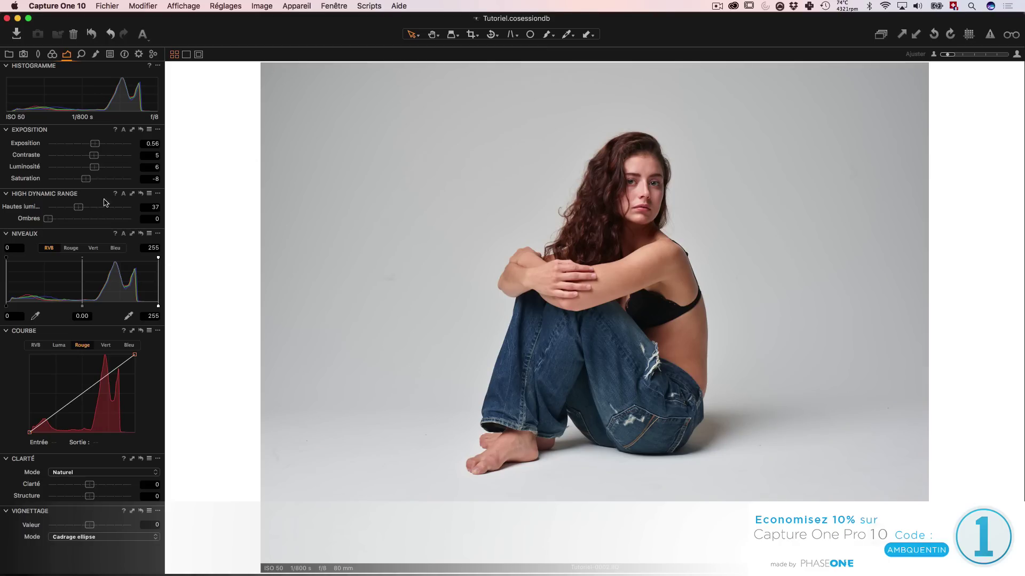
pyautogui.moveTo(78, 208); pyautogui.dragTo(70, 209)
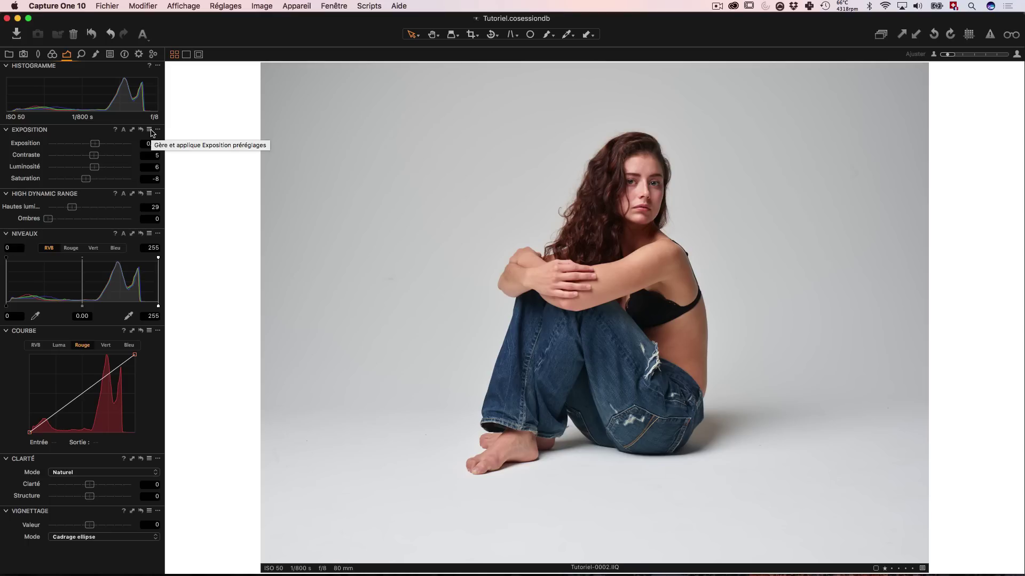
pyautogui.click(151, 131)
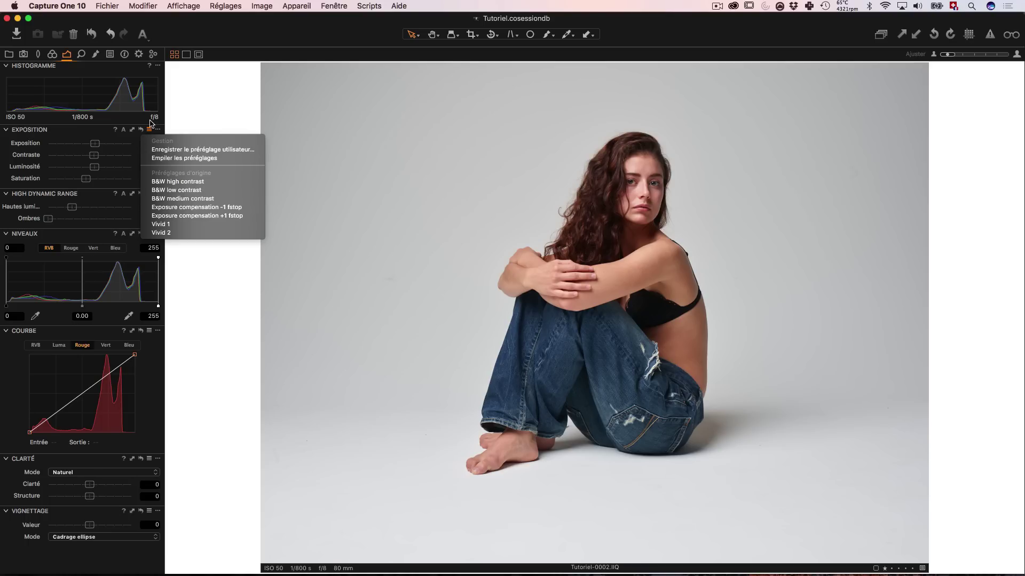
pyautogui.click(157, 131)
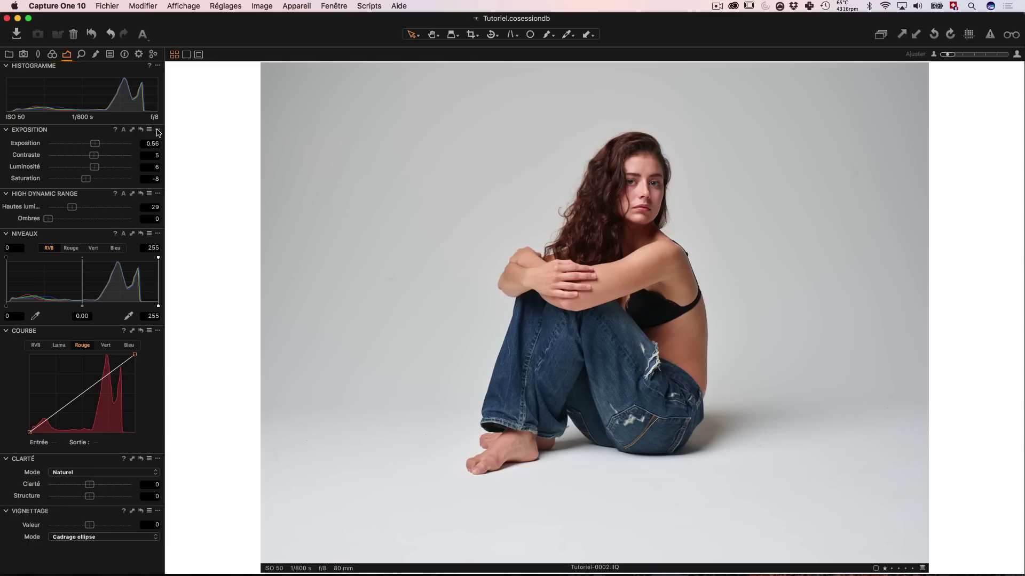
pyautogui.click(158, 131)
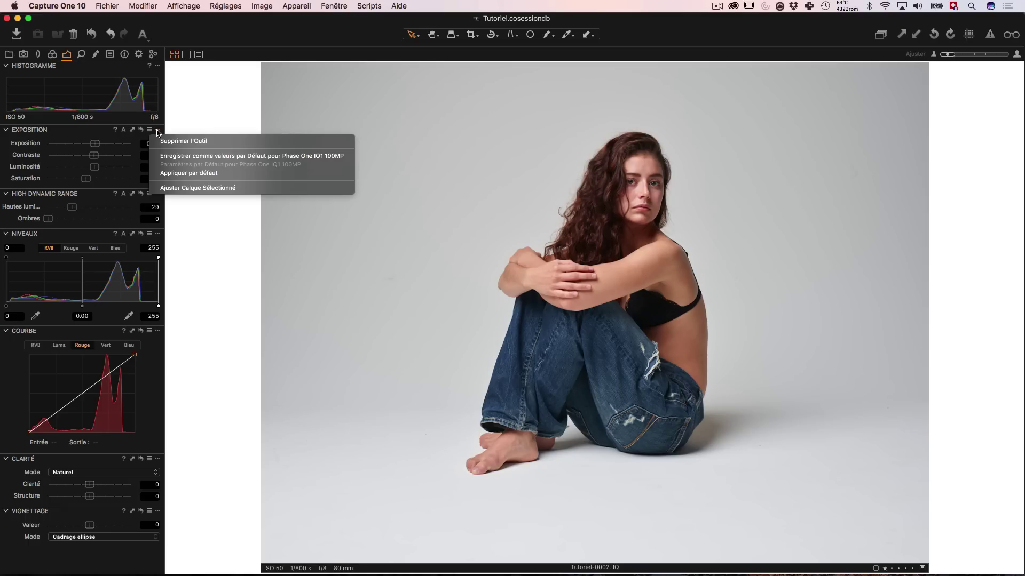
pyautogui.click(257, 94)
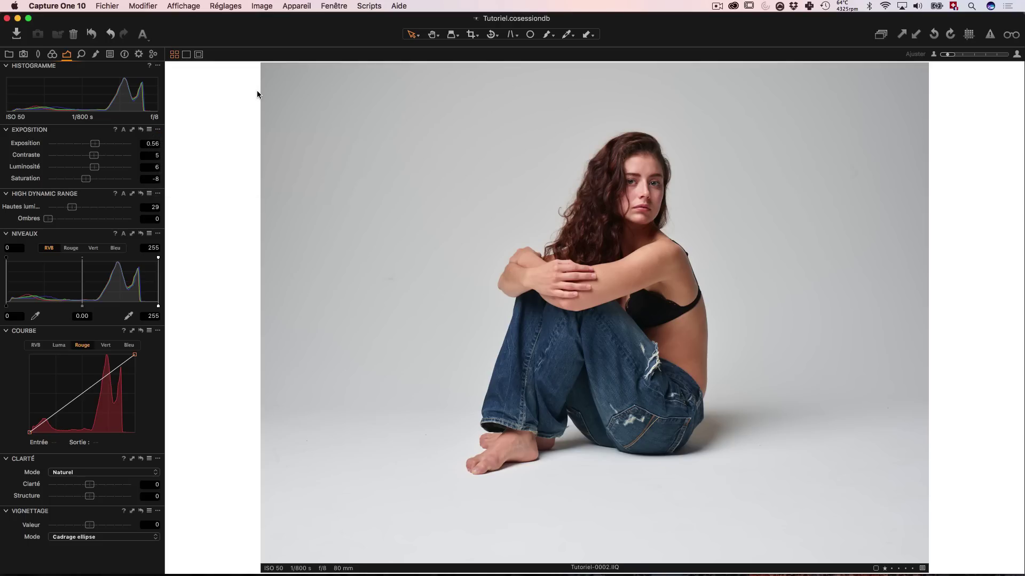